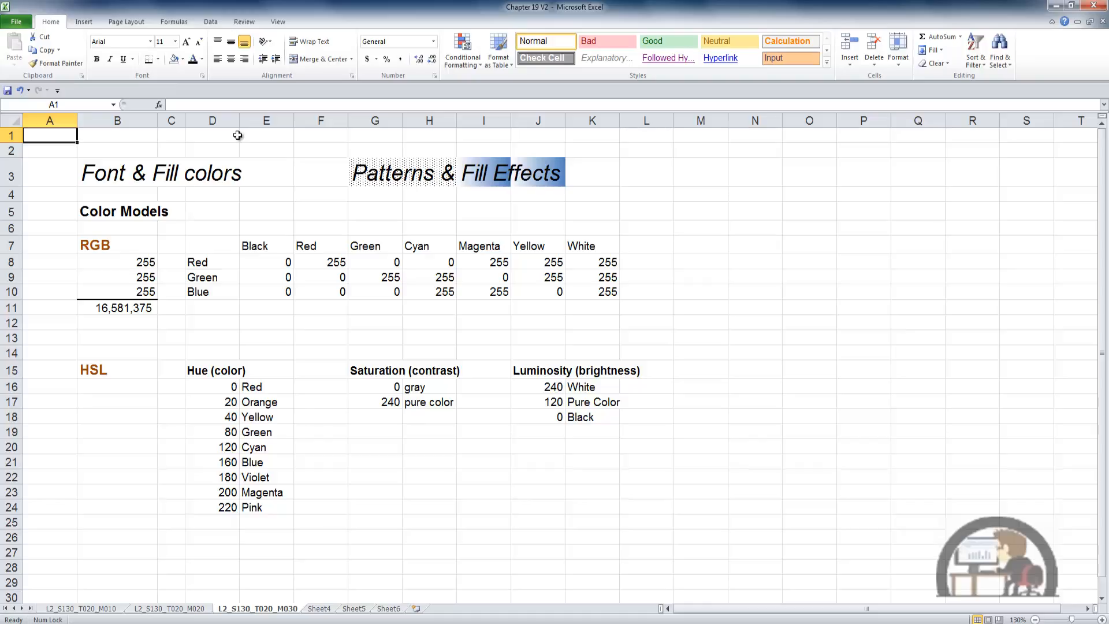
View the available fill and font color choices, first generally and again for the heading in cell B3.
{"action": "left_click", "coordinate": [182, 59]}
{"action": "left_click", "coordinate": [201, 60]}
{"action": "left_click", "coordinate": [201, 60]}
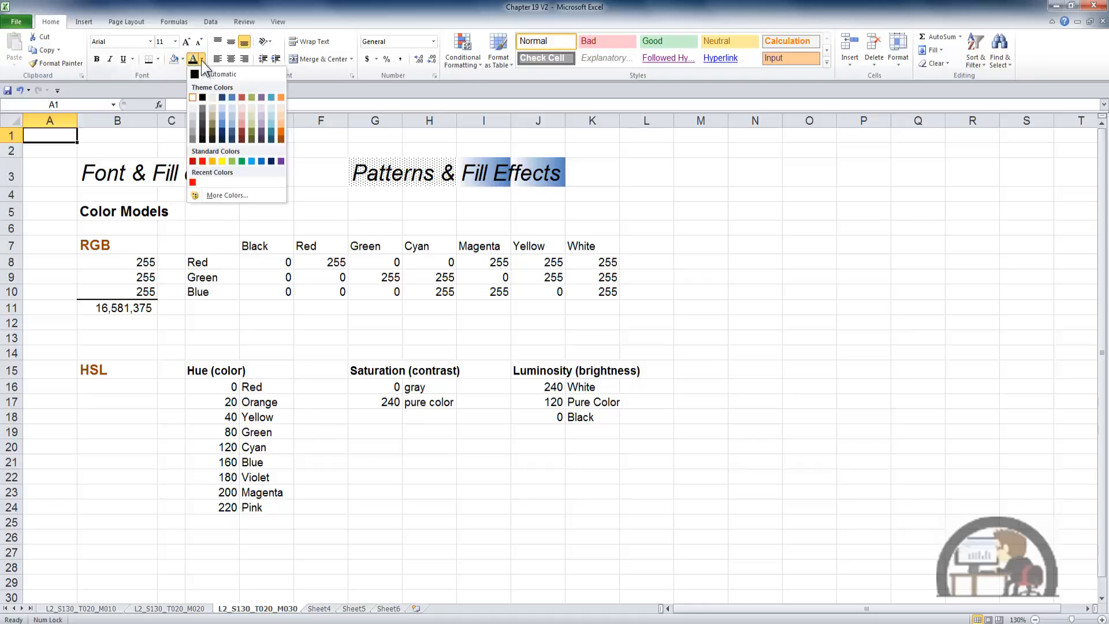
{"action": "left_click", "coordinate": [151, 146]}
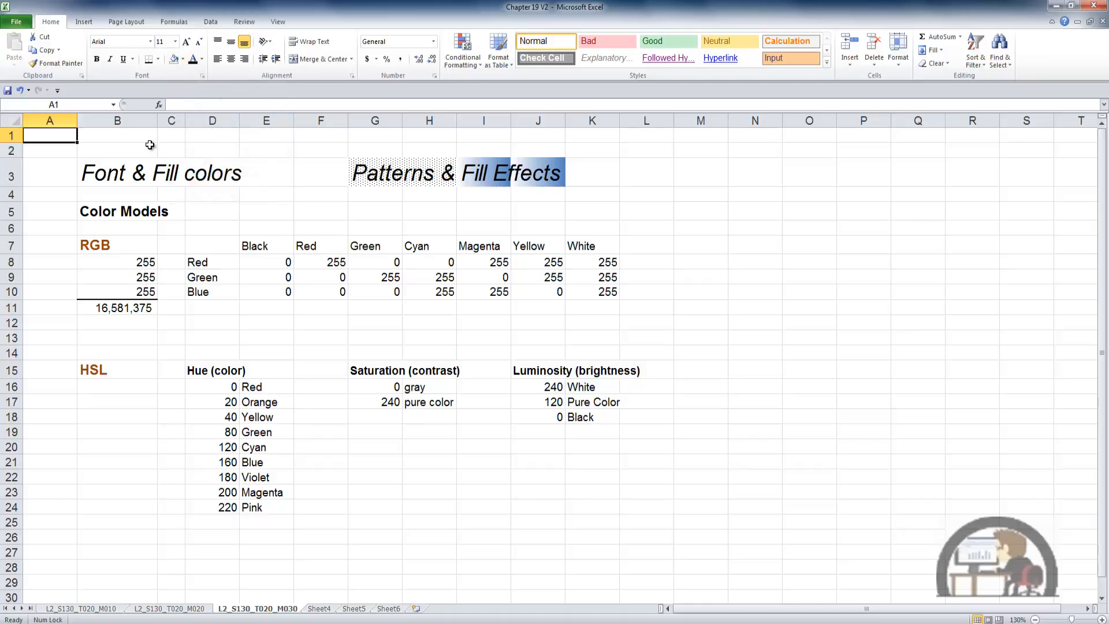
{"action": "left_click", "coordinate": [131, 167]}
{"action": "right_click", "coordinate": [124, 176]}
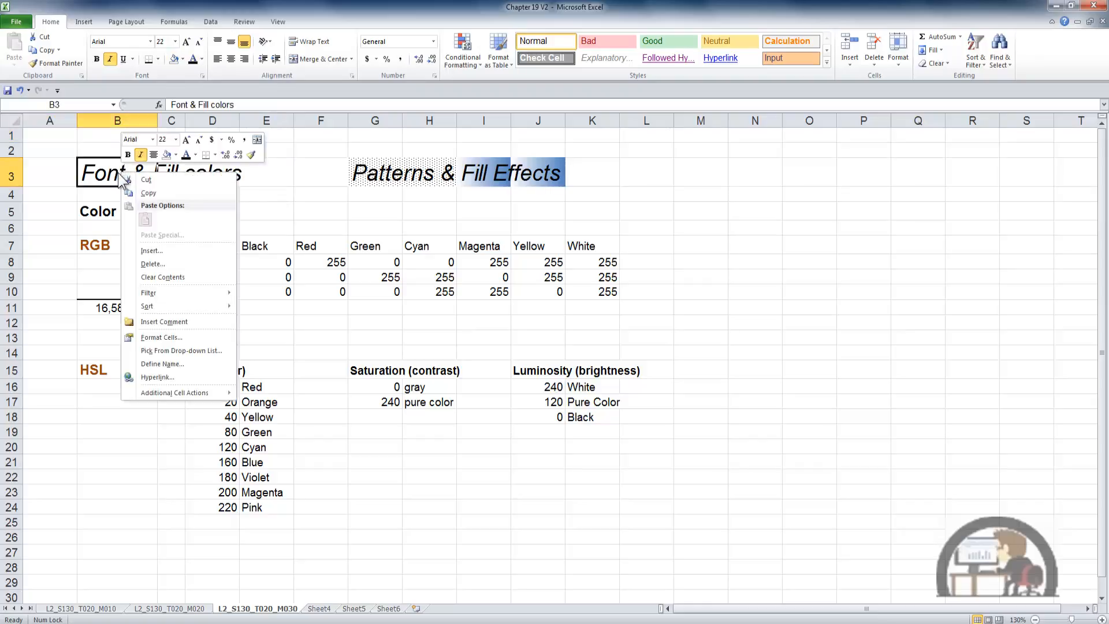
{"action": "left_click", "coordinate": [177, 154]}
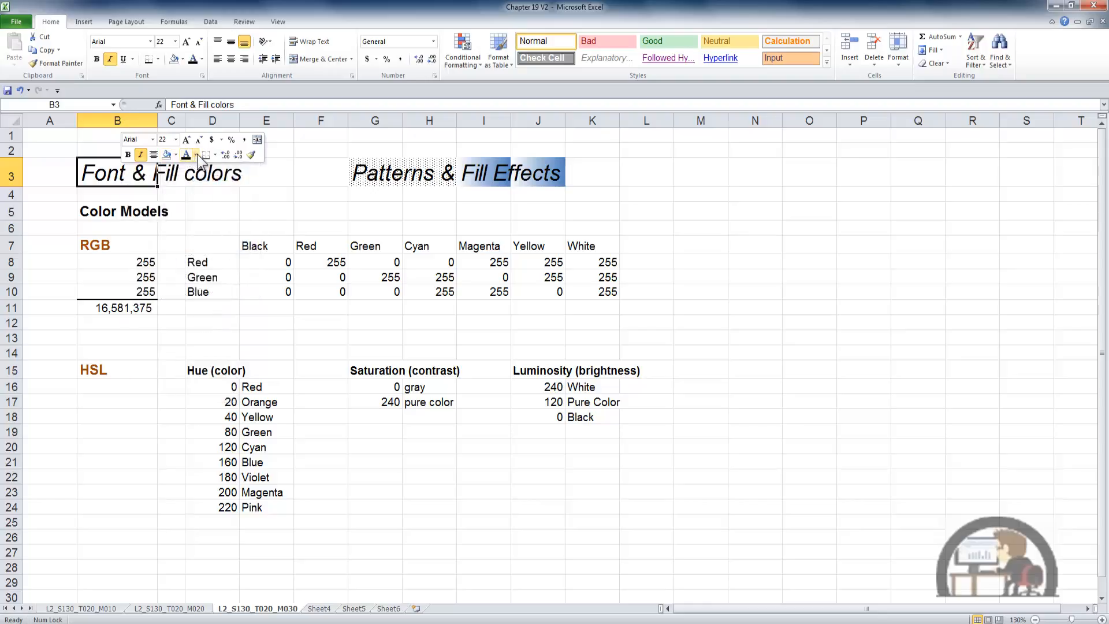
{"action": "left_click", "coordinate": [196, 154]}
{"action": "left_click", "coordinate": [197, 154]}
Select only the word Font inside cell B3, view its font color choices and leave editing without a change.
{"action": "double_click", "coordinate": [119, 176]}
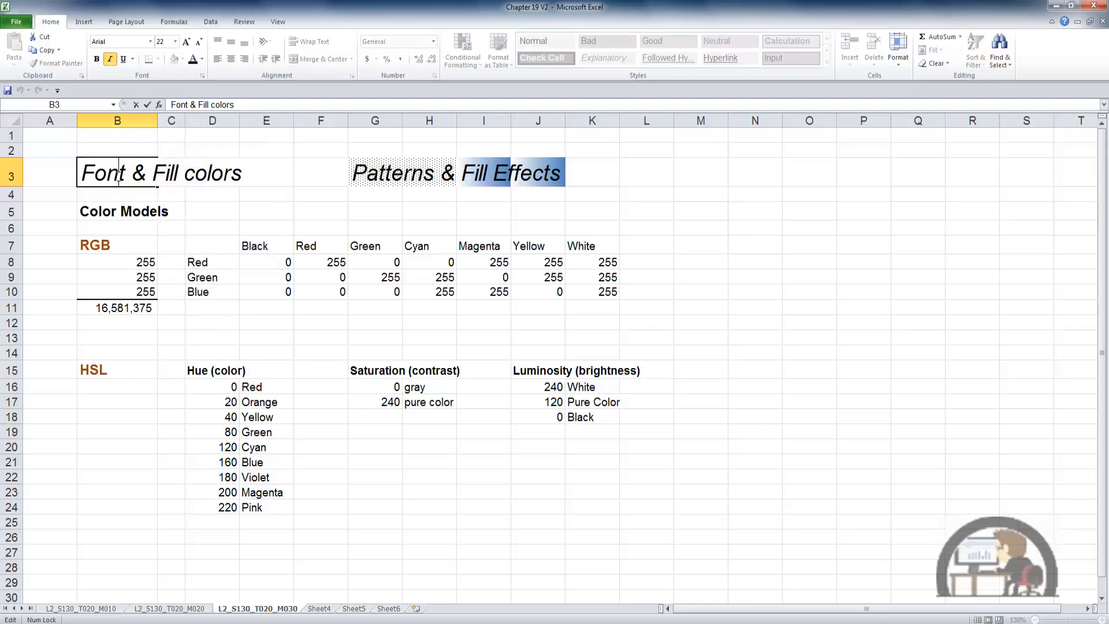
{"action": "left_click_drag", "start_coordinate": [128, 174], "coordinate": [82, 179]}
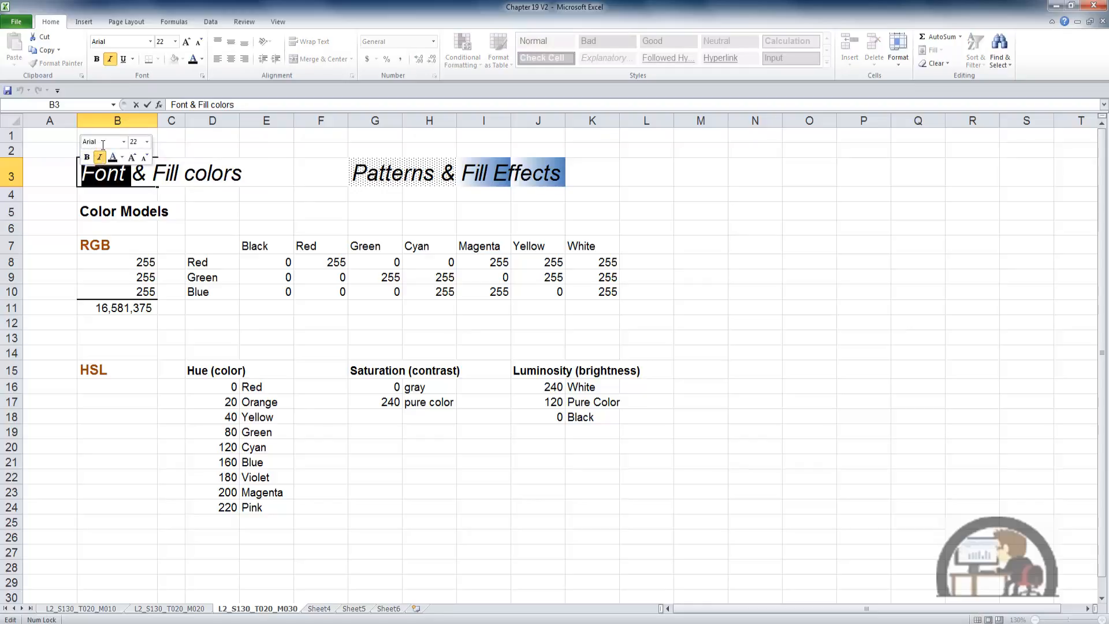
{"action": "left_click", "coordinate": [124, 160]}
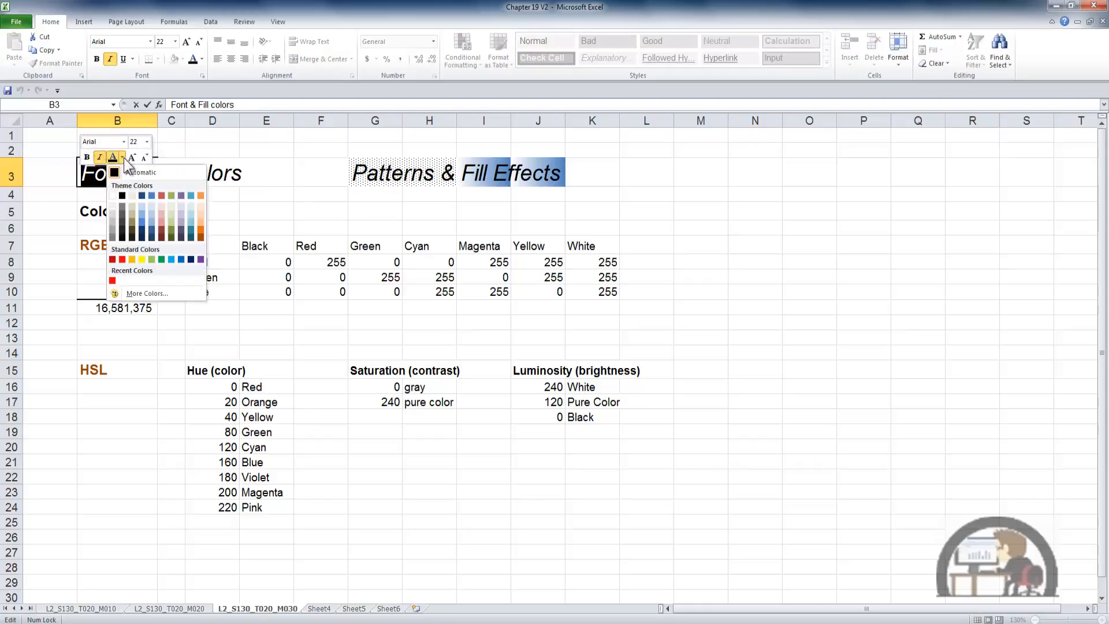
{"action": "left_click", "coordinate": [124, 157]}
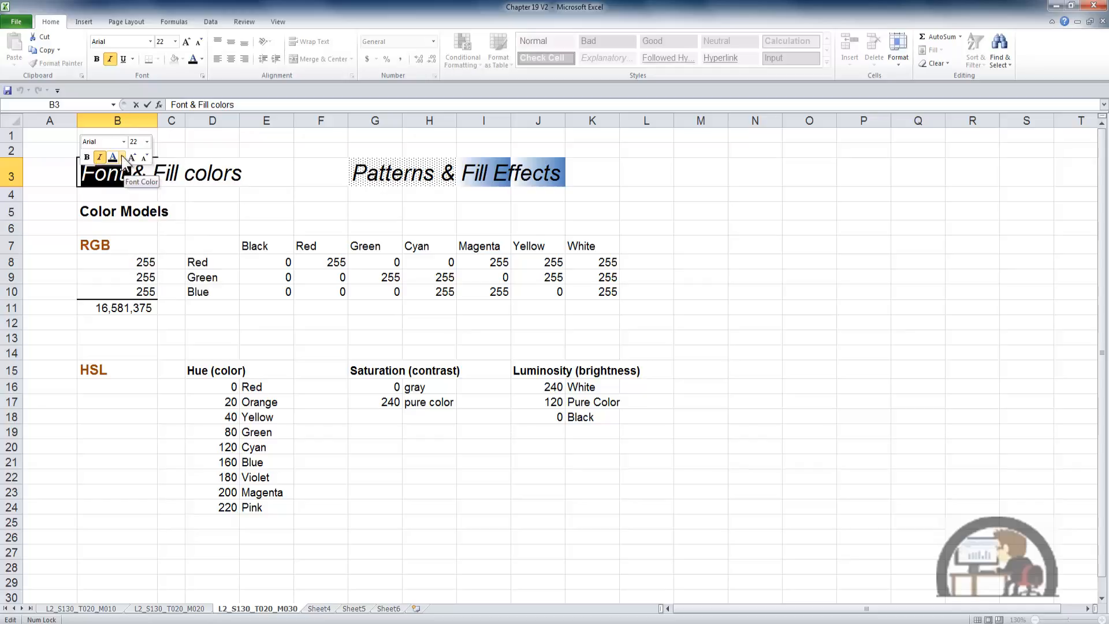
{"action": "key", "text": "Escape"}
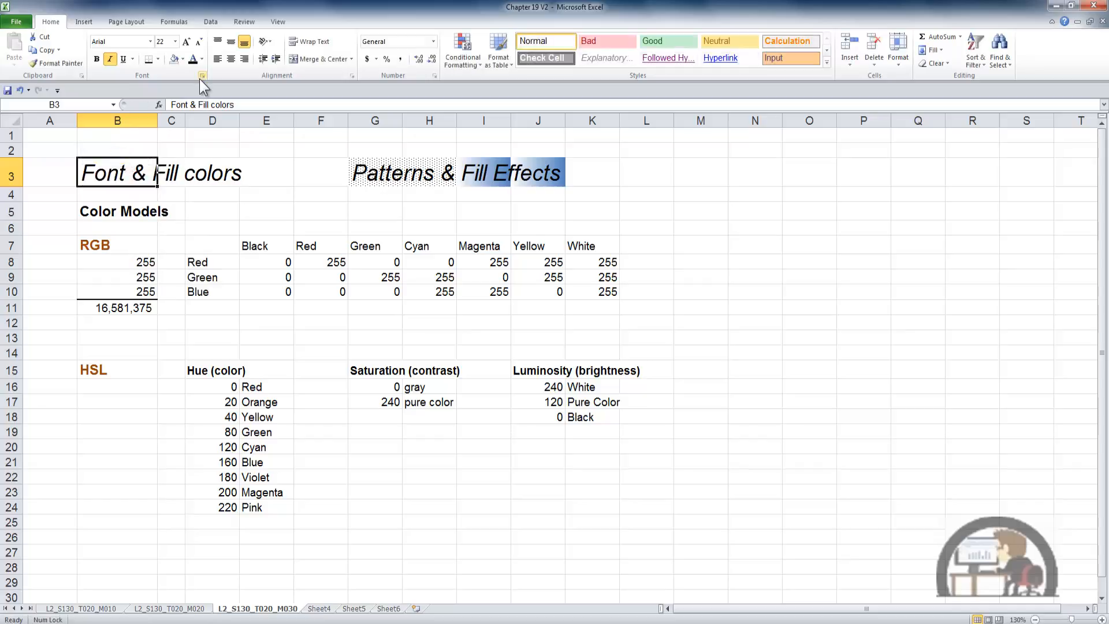
Examine the font color and fill options in the Format Cells dialog for cell B3, and close it without changes.
{"action": "left_click", "coordinate": [202, 76]}
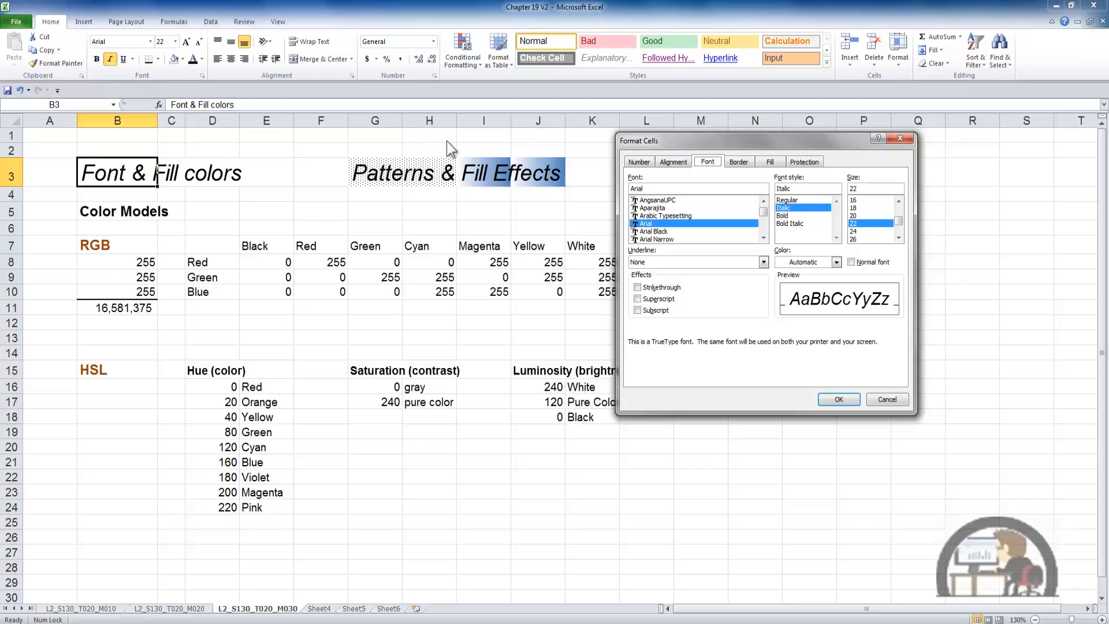
{"action": "left_click", "coordinate": [836, 263]}
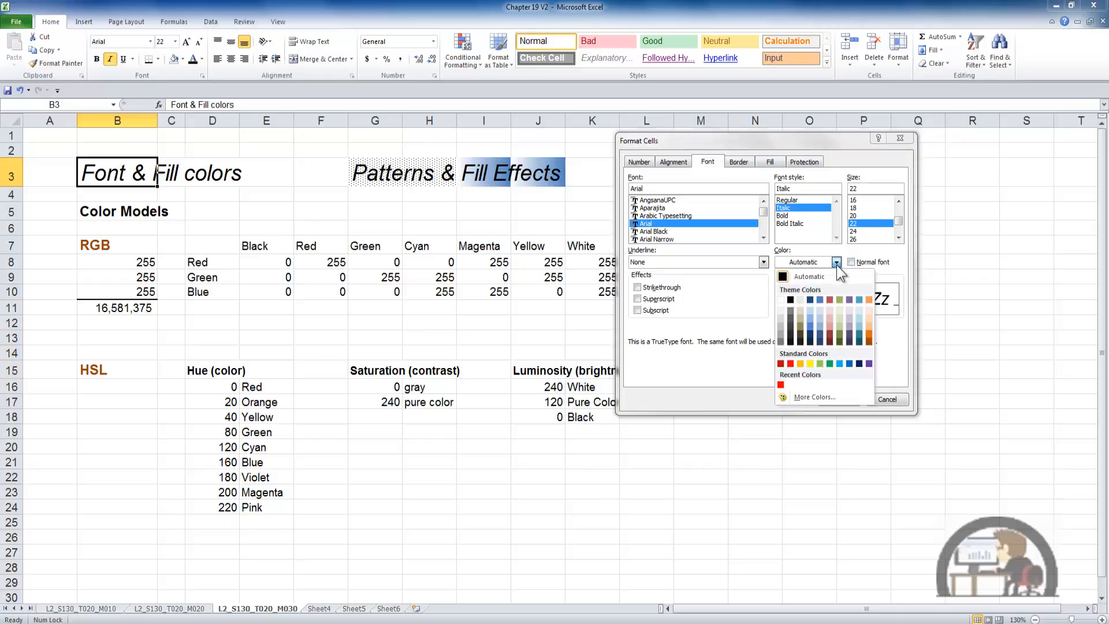
{"action": "left_click", "coordinate": [771, 164]}
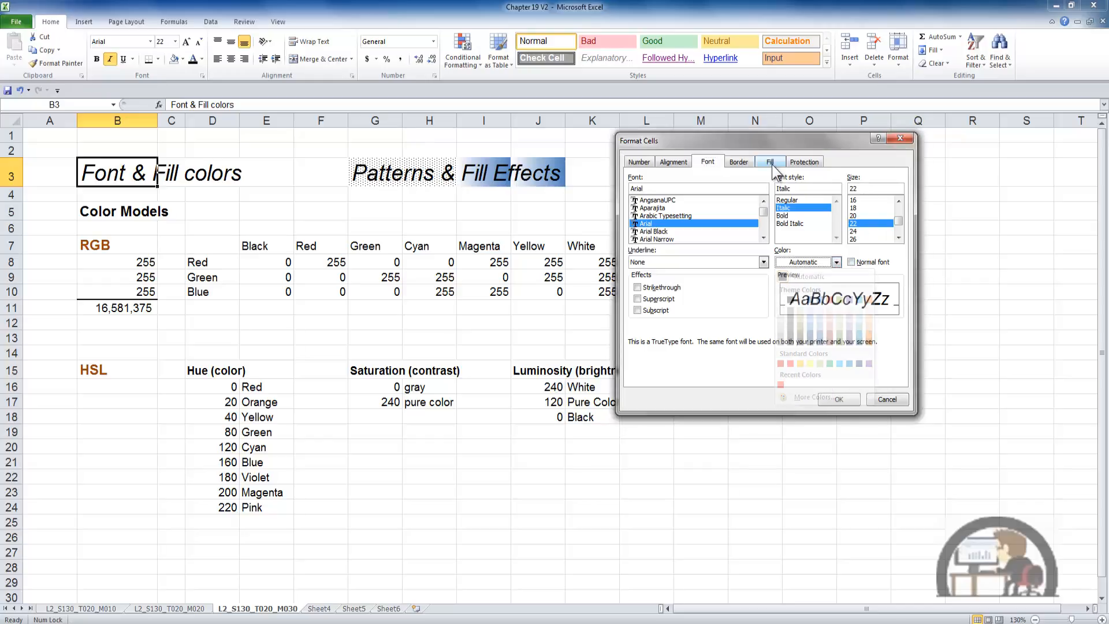
{"action": "left_click", "coordinate": [772, 164]}
{"action": "key", "text": "Escape"}
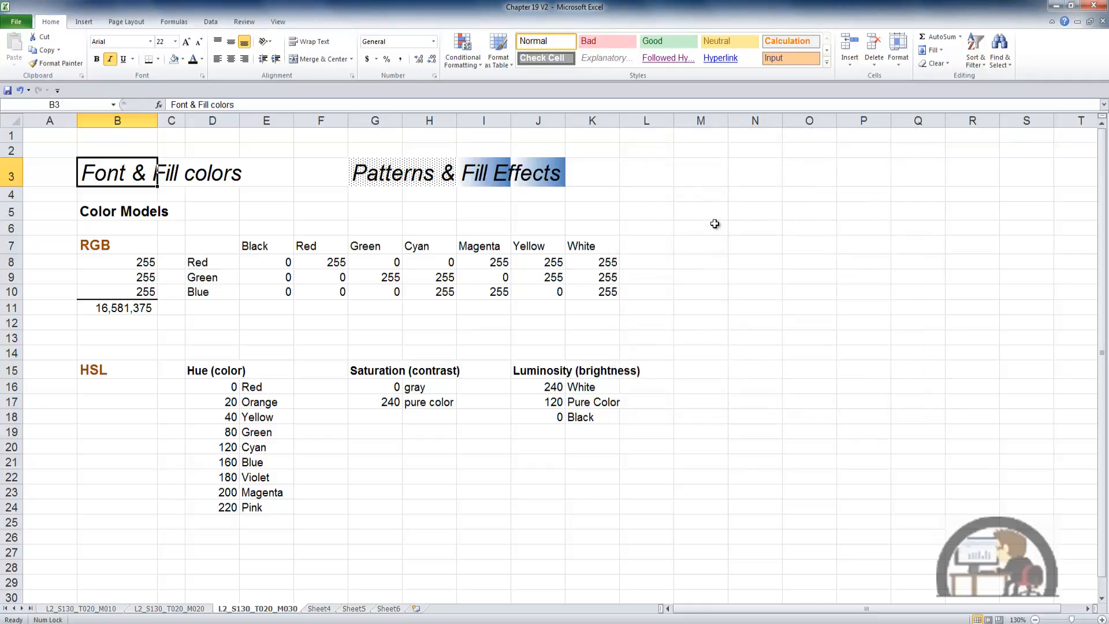
Try standard red on the Font & Fill colors heading in B3, and settle on standard green as its font color.
{"action": "left_click", "coordinate": [202, 59]}
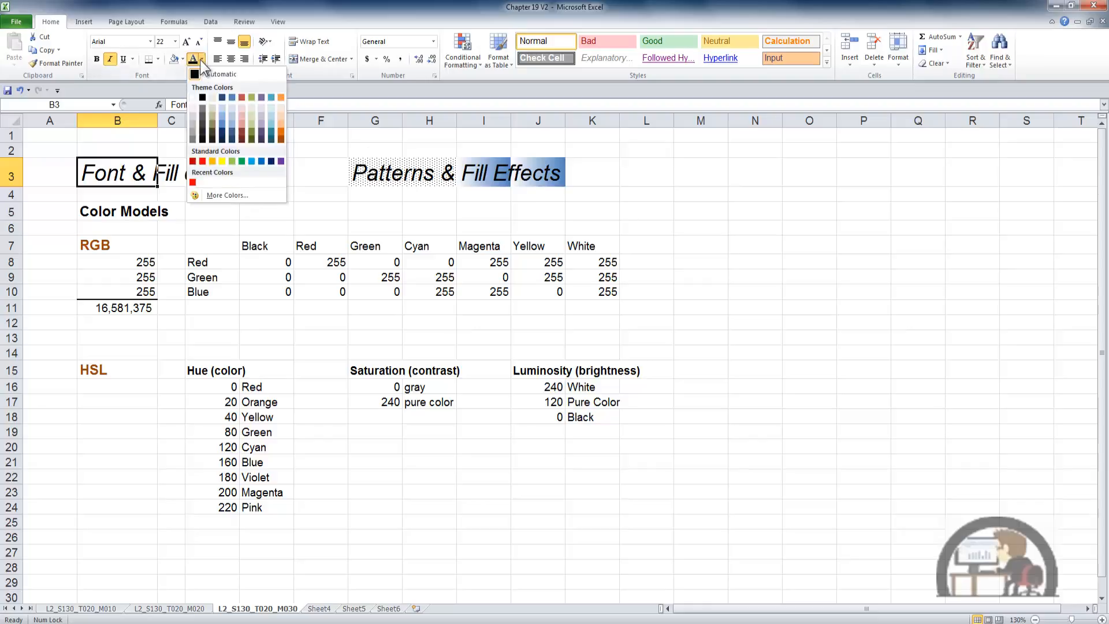
{"action": "left_click", "coordinate": [202, 160]}
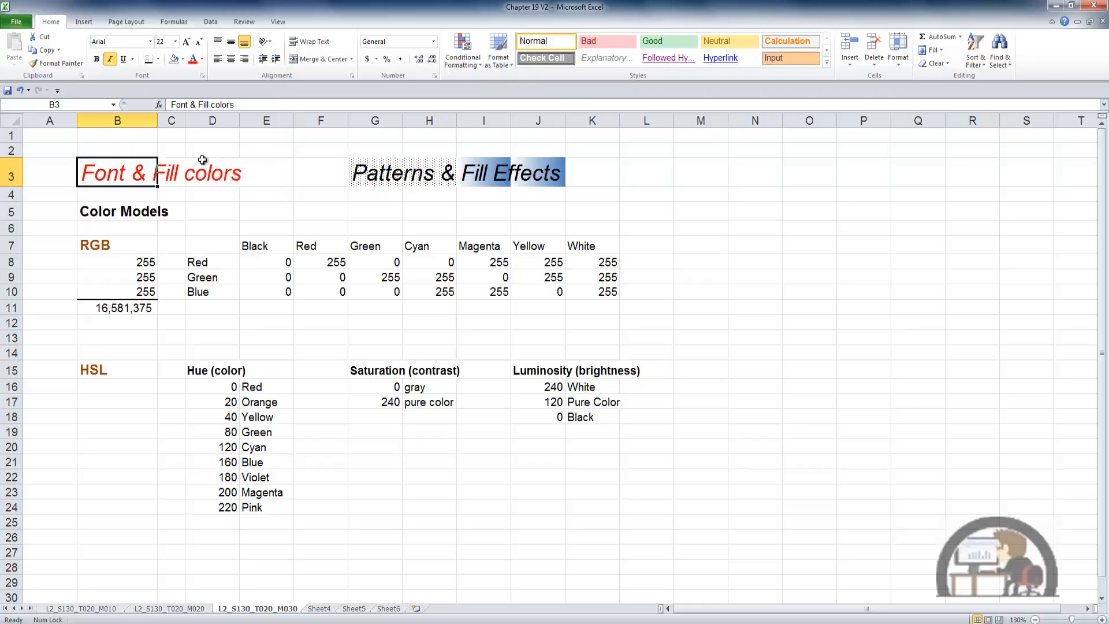
{"action": "left_click", "coordinate": [202, 58]}
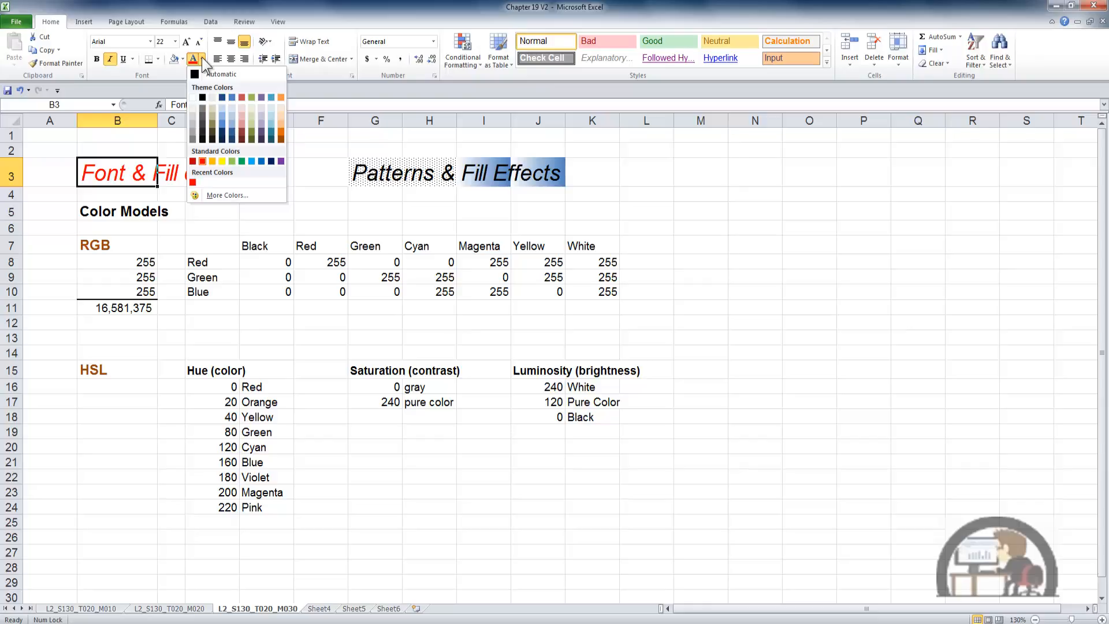
{"action": "left_click", "coordinate": [242, 160]}
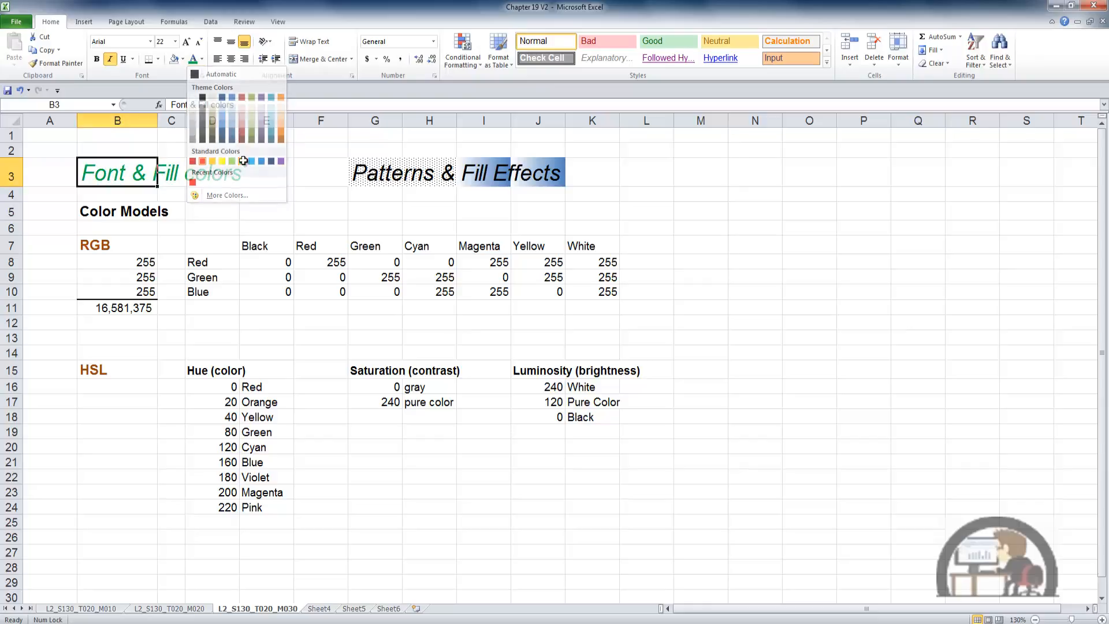
{"action": "left_click", "coordinate": [202, 59]}
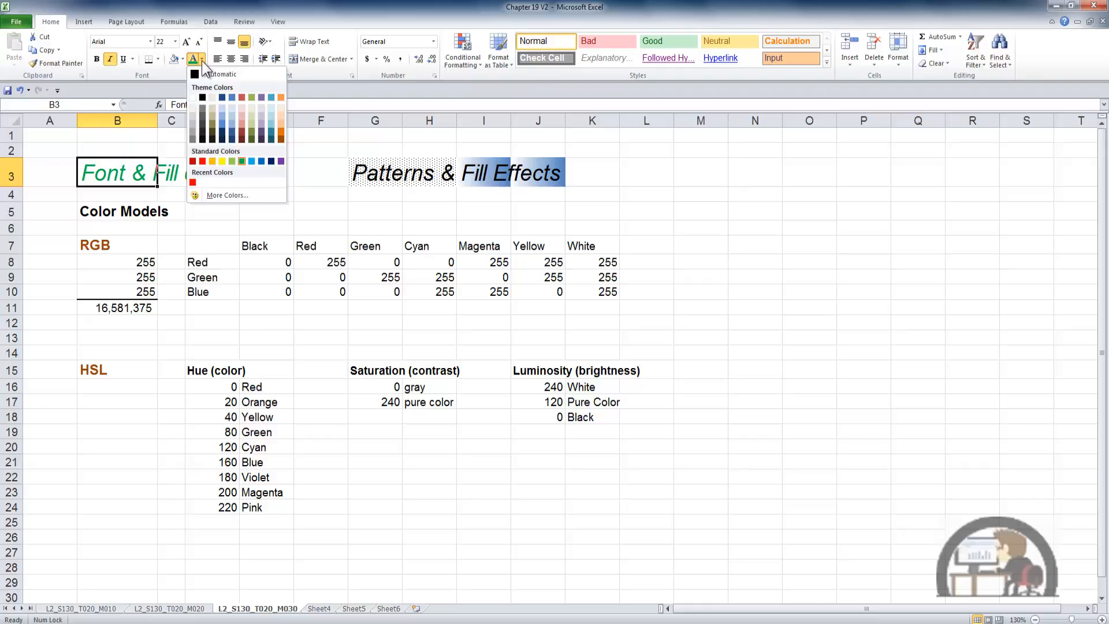
{"action": "left_click", "coordinate": [202, 60]}
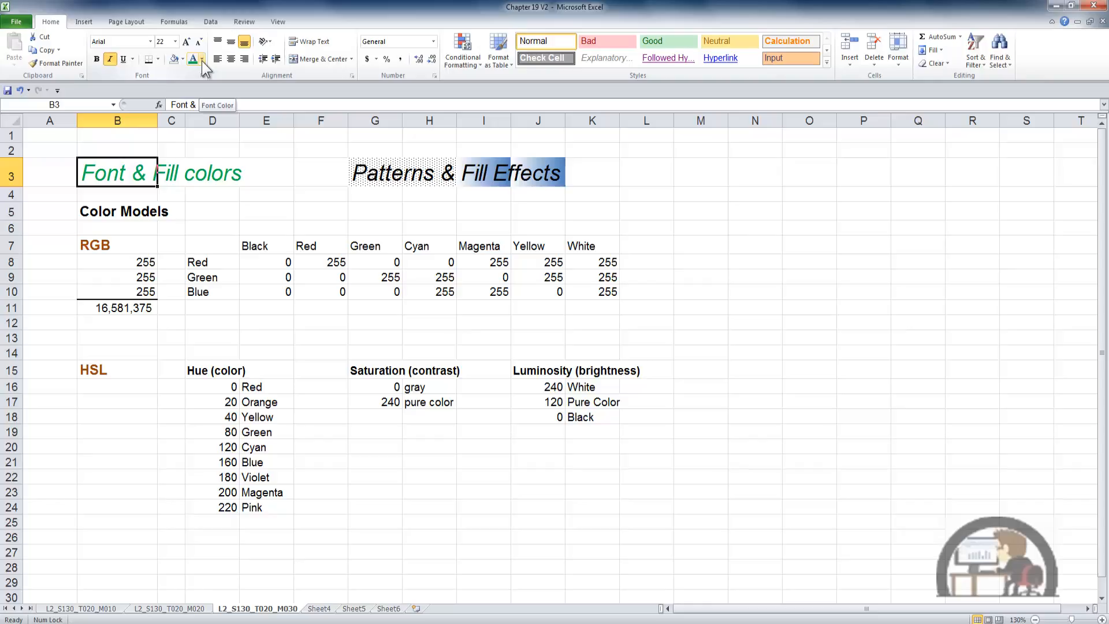
Apply the same green font color to the Color Models heading in cell B5.
{"action": "left_click", "coordinate": [103, 210]}
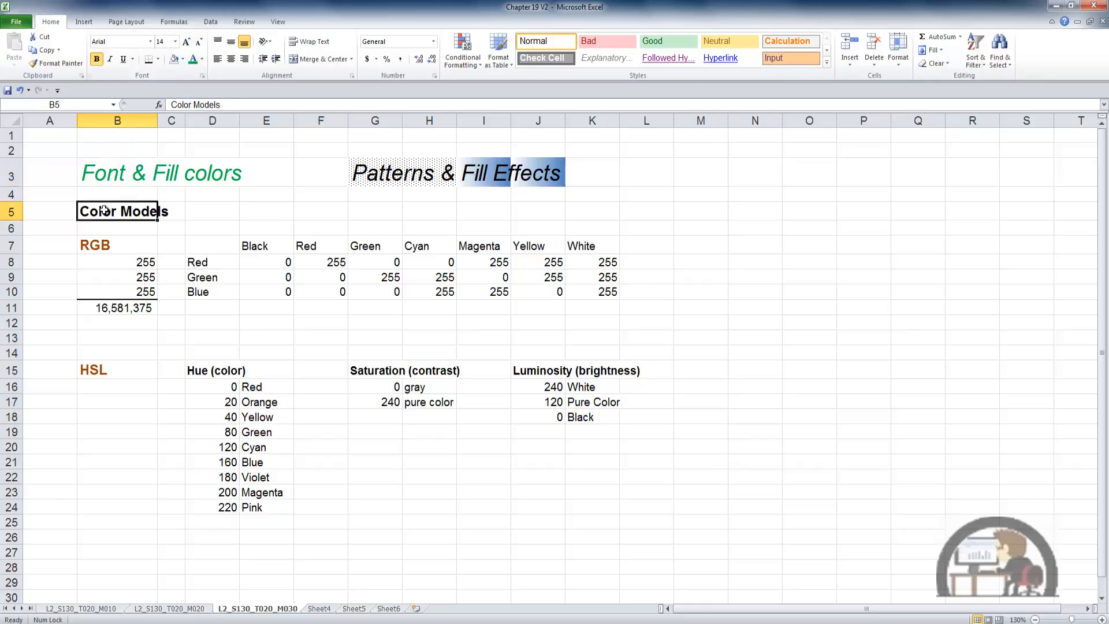
{"action": "left_click", "coordinate": [192, 58]}
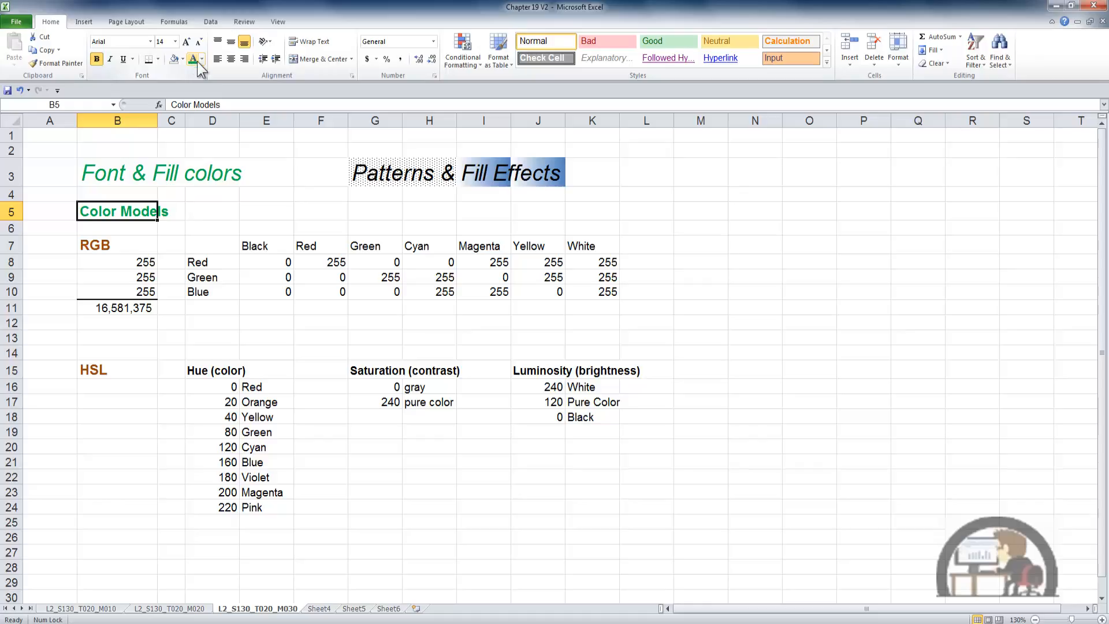
{"action": "left_click", "coordinate": [202, 58]}
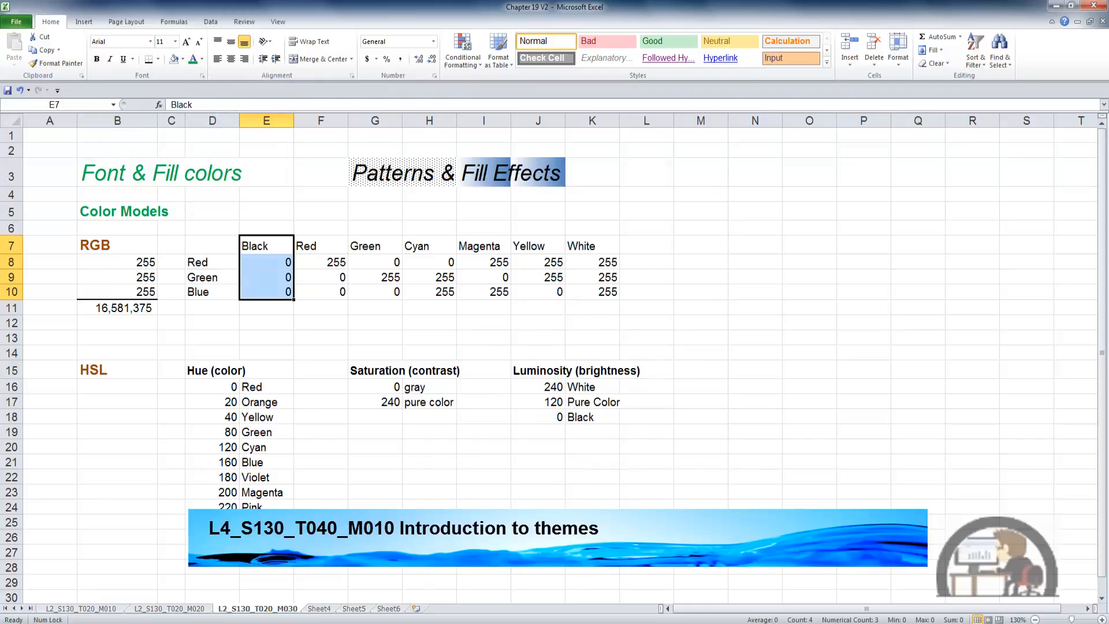
Try several colors from the standard color hexagon for the Black column, E7:E10, and apply orange as its font color.
{"action": "left_click", "coordinate": [203, 60]}
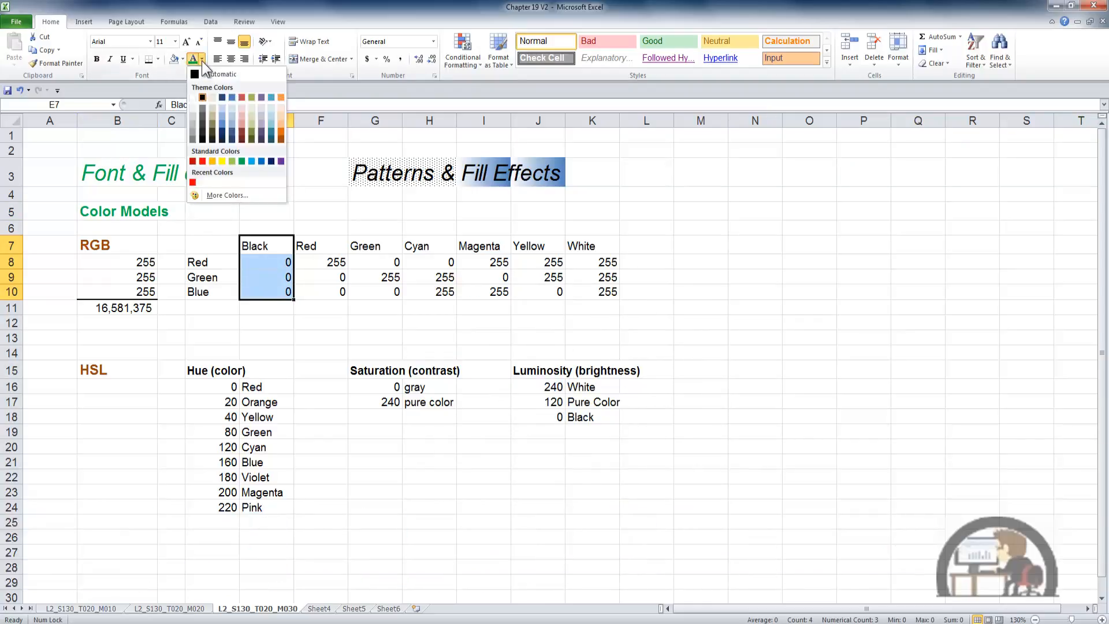
{"action": "left_click", "coordinate": [228, 193]}
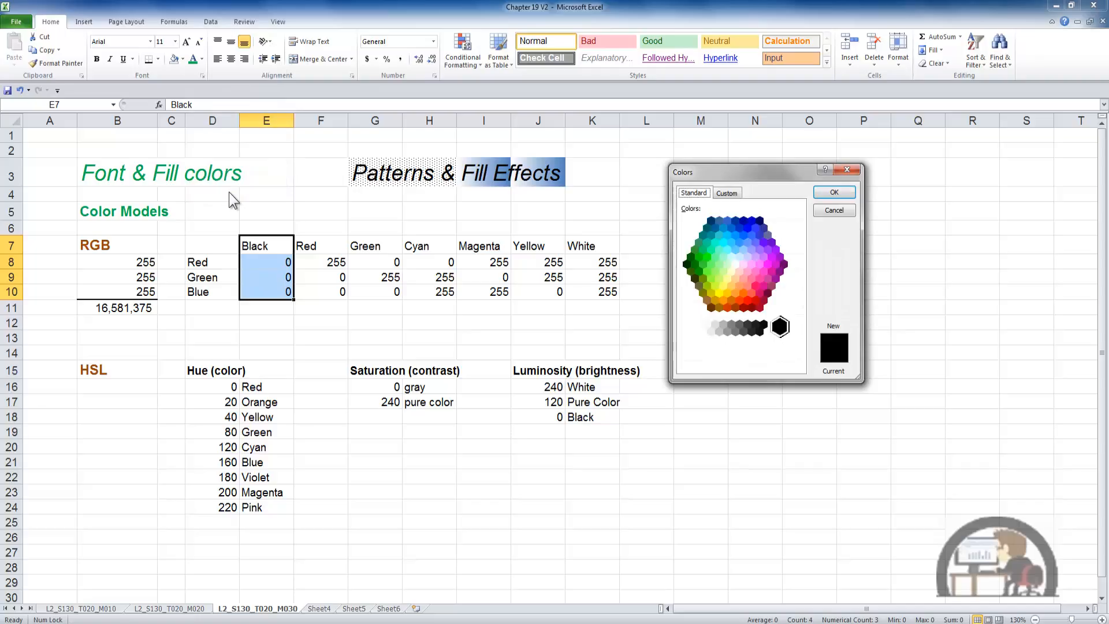
{"action": "left_click", "coordinate": [723, 242]}
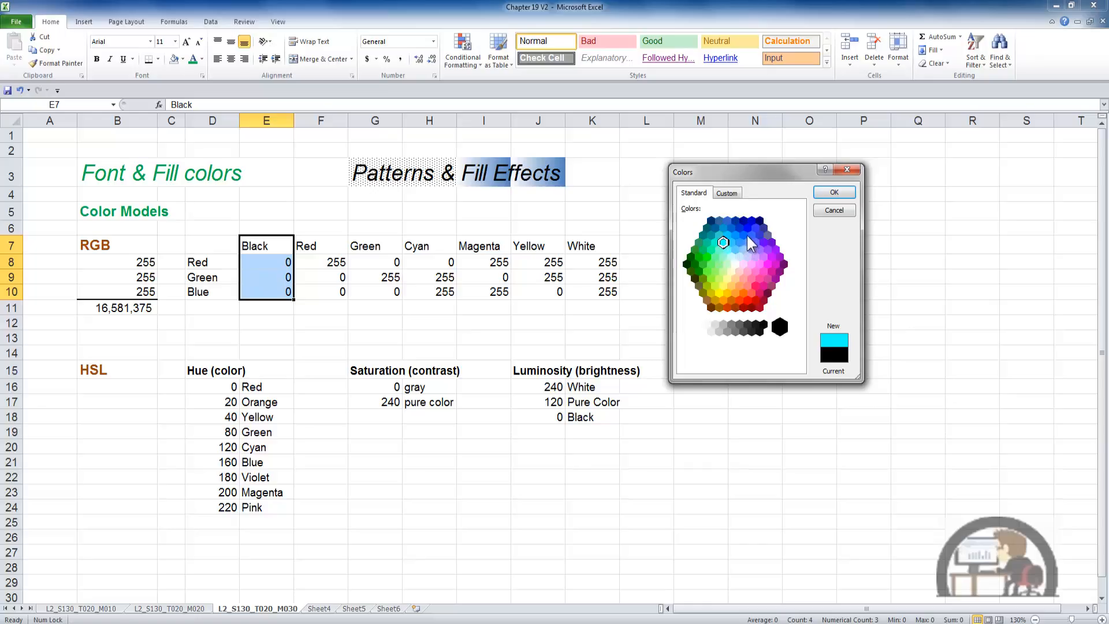
{"action": "left_click", "coordinate": [744, 234]}
{"action": "left_click", "coordinate": [762, 241]}
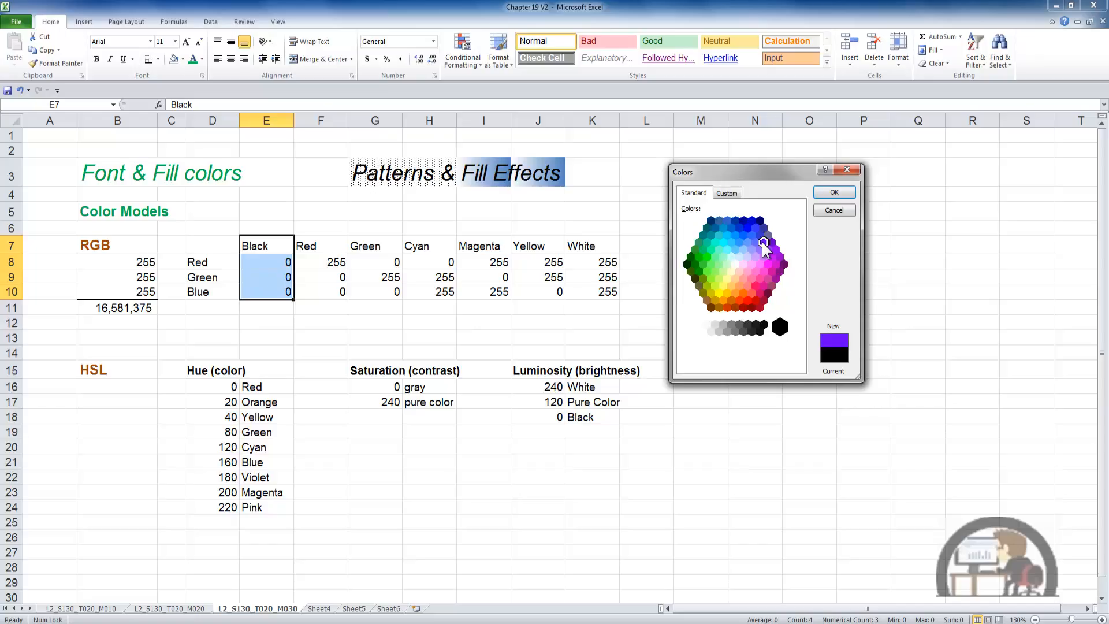
{"action": "left_click", "coordinate": [736, 263]}
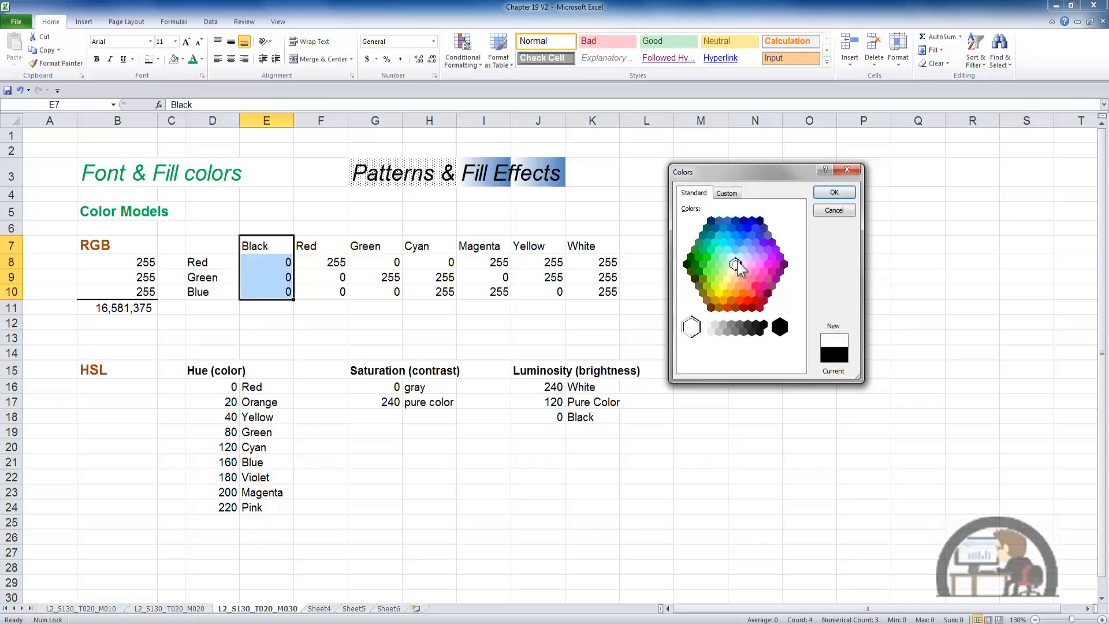
{"action": "left_click", "coordinate": [744, 295]}
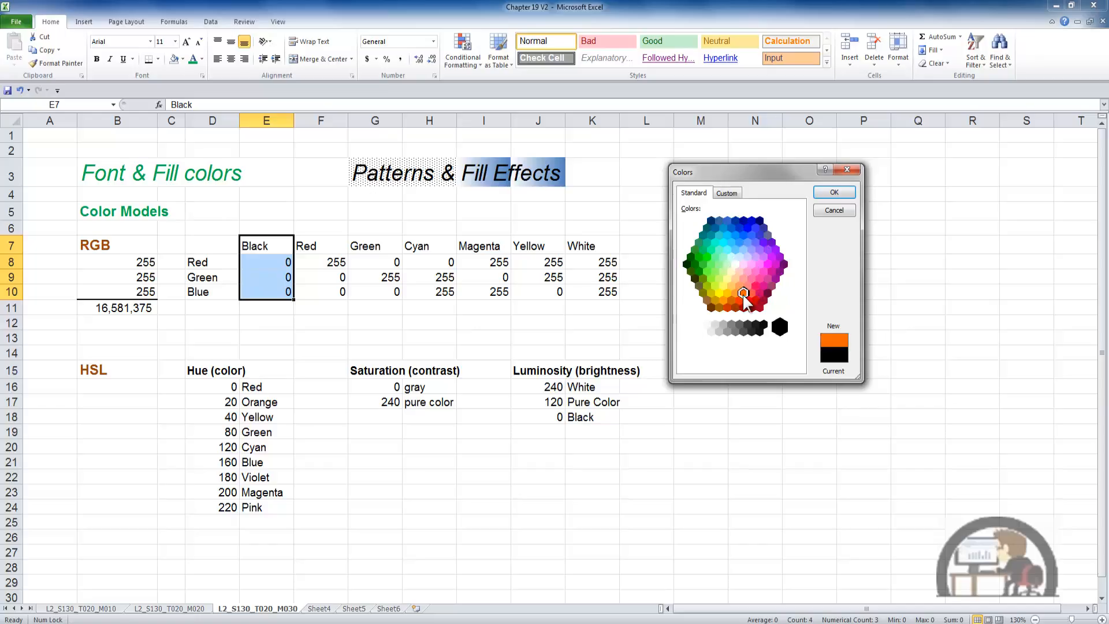
{"action": "left_click", "coordinate": [830, 192]}
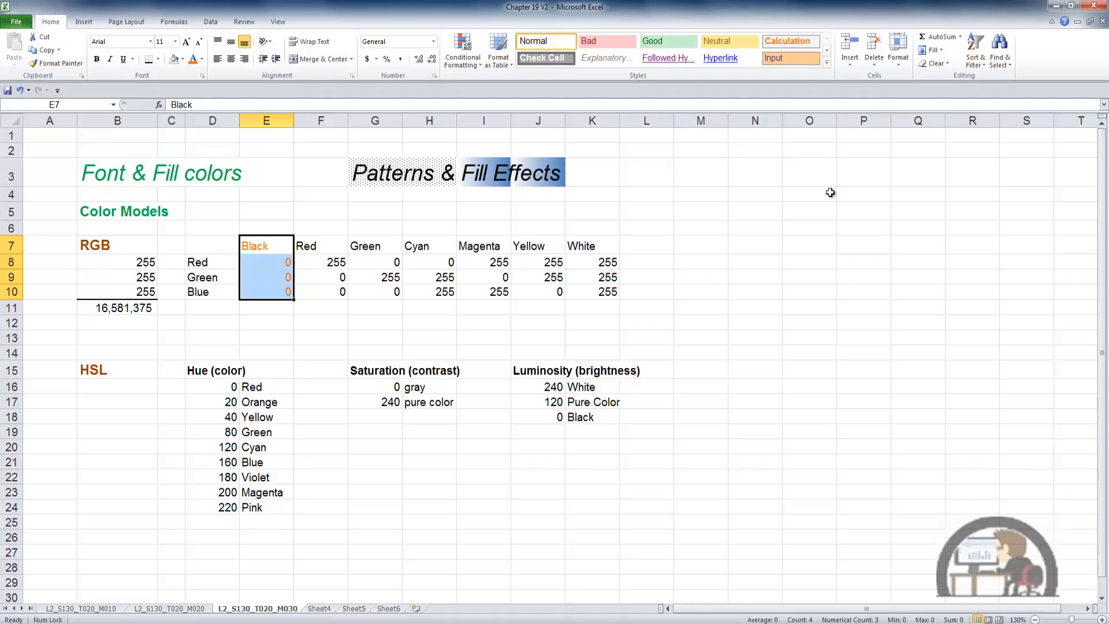
Fill the Red column, F7:F10, with a custom RGB color of Red 255, Green 0, Blue 0.
{"action": "key", "text": "Right"}
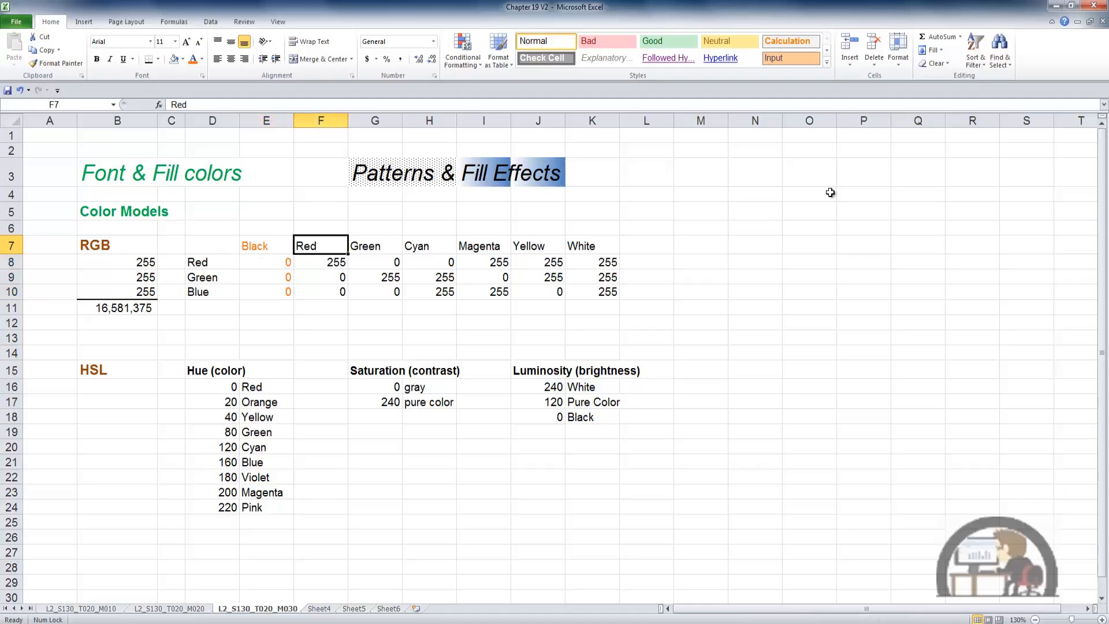
{"action": "key", "text": "shift+Down"}
{"action": "key", "text": "shift+Down"}
{"action": "key", "text": "shift+Down"}
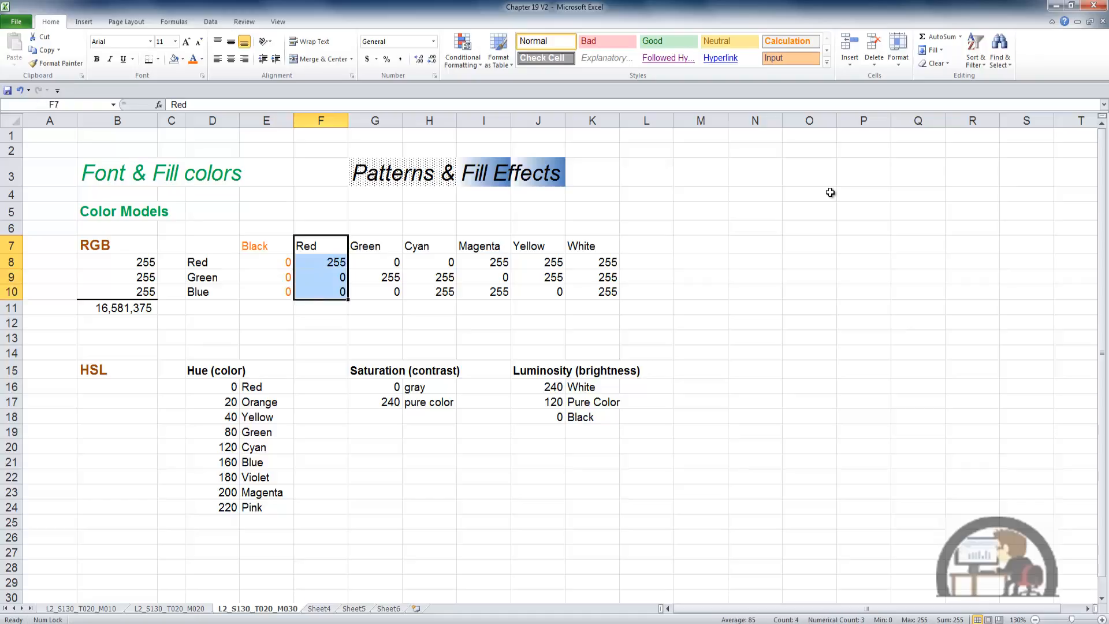
{"action": "left_click", "coordinate": [183, 59]}
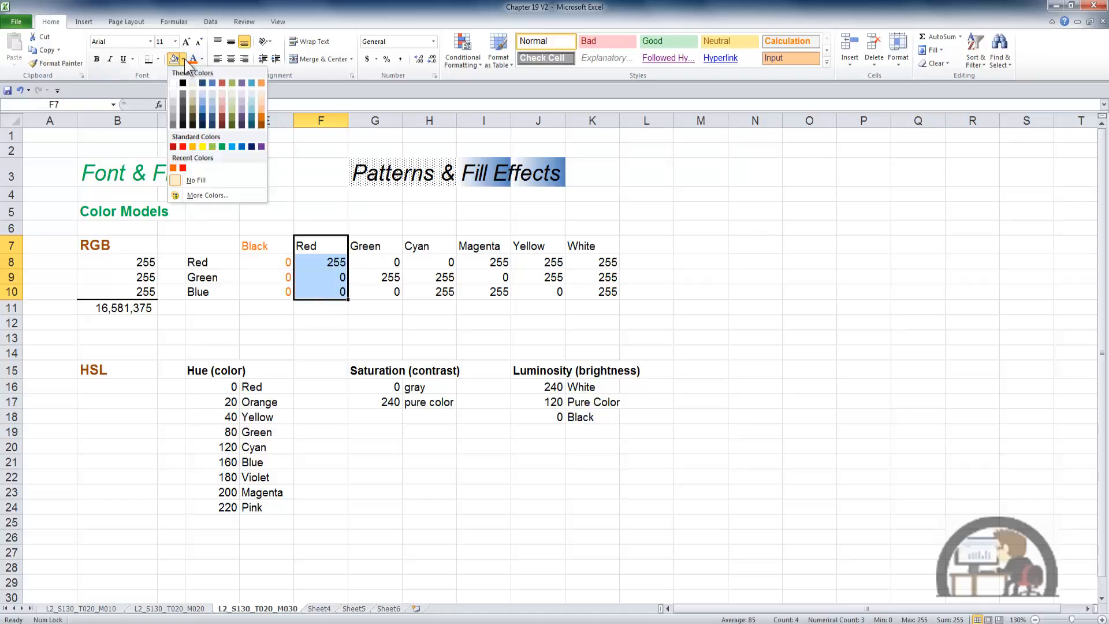
{"action": "left_click", "coordinate": [210, 196]}
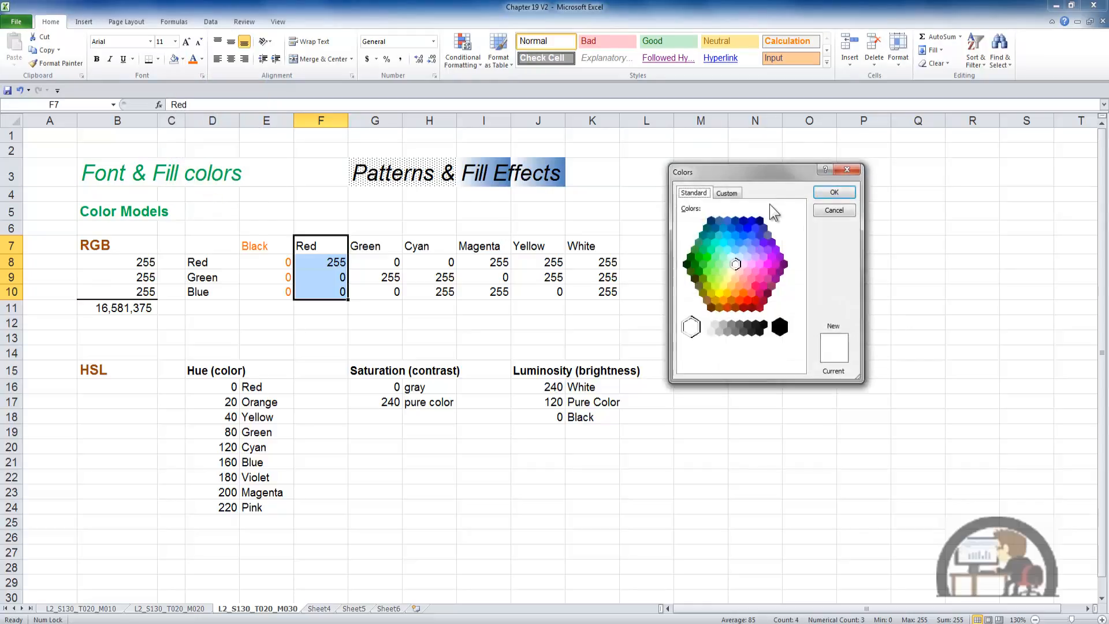
{"action": "left_click", "coordinate": [727, 193]}
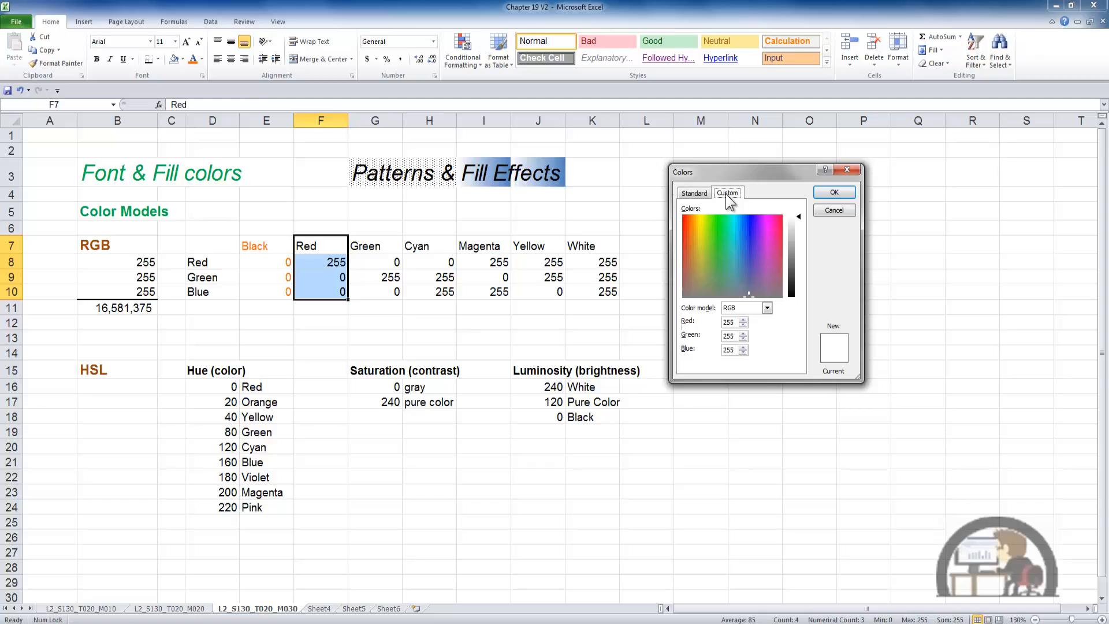
{"action": "double_click", "coordinate": [729, 335]}
{"action": "type", "text": "0"}
{"action": "double_click", "coordinate": [727, 350]}
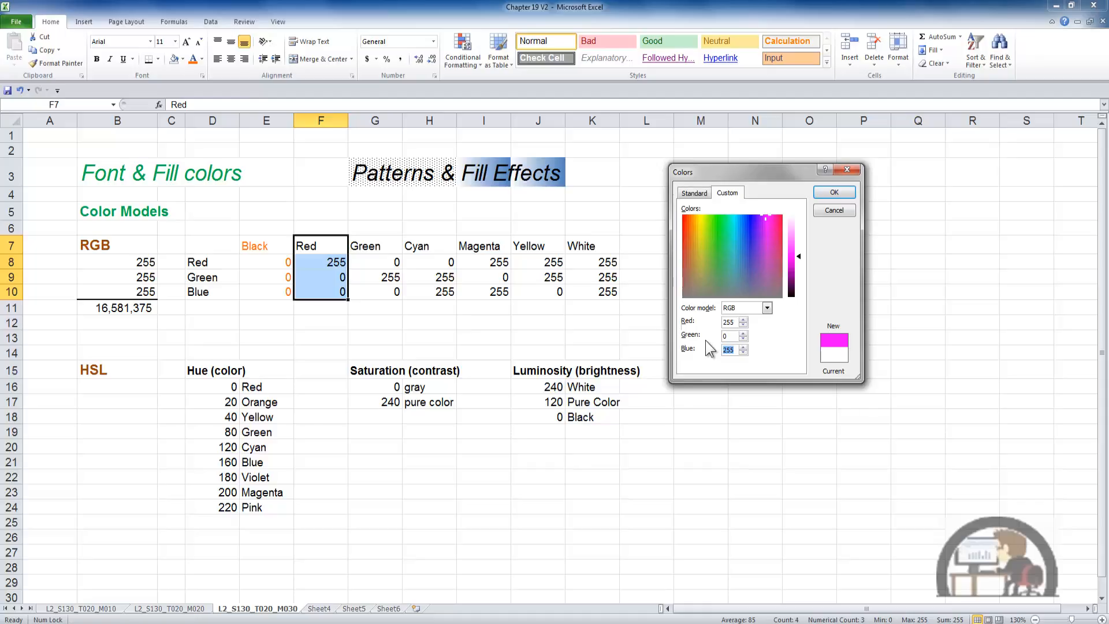
{"action": "type", "text": "0"}
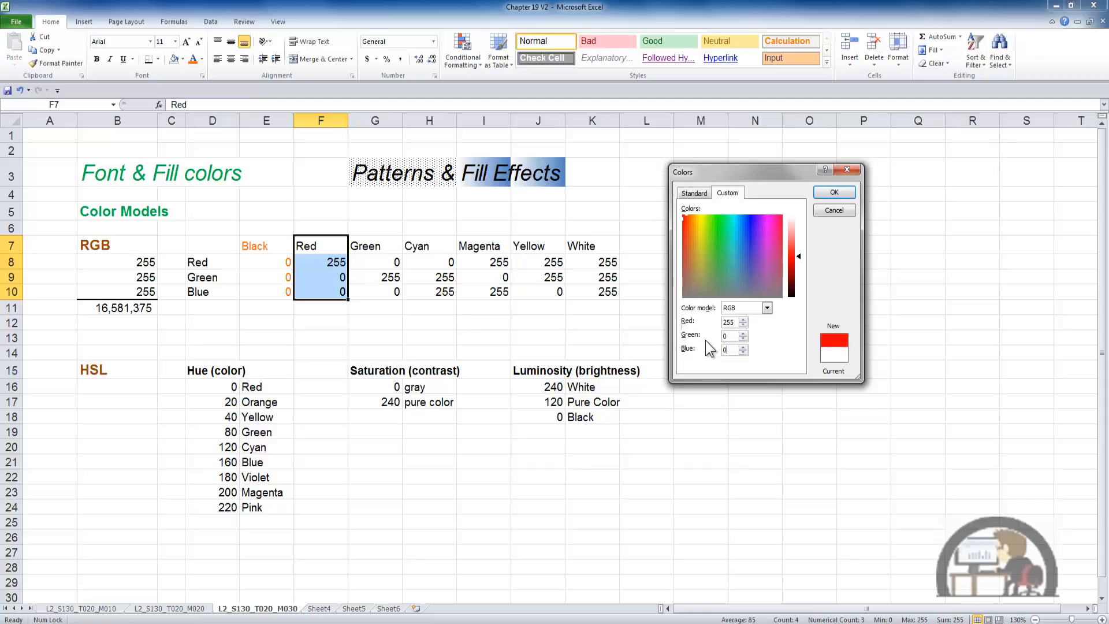
{"action": "left_click", "coordinate": [834, 192]}
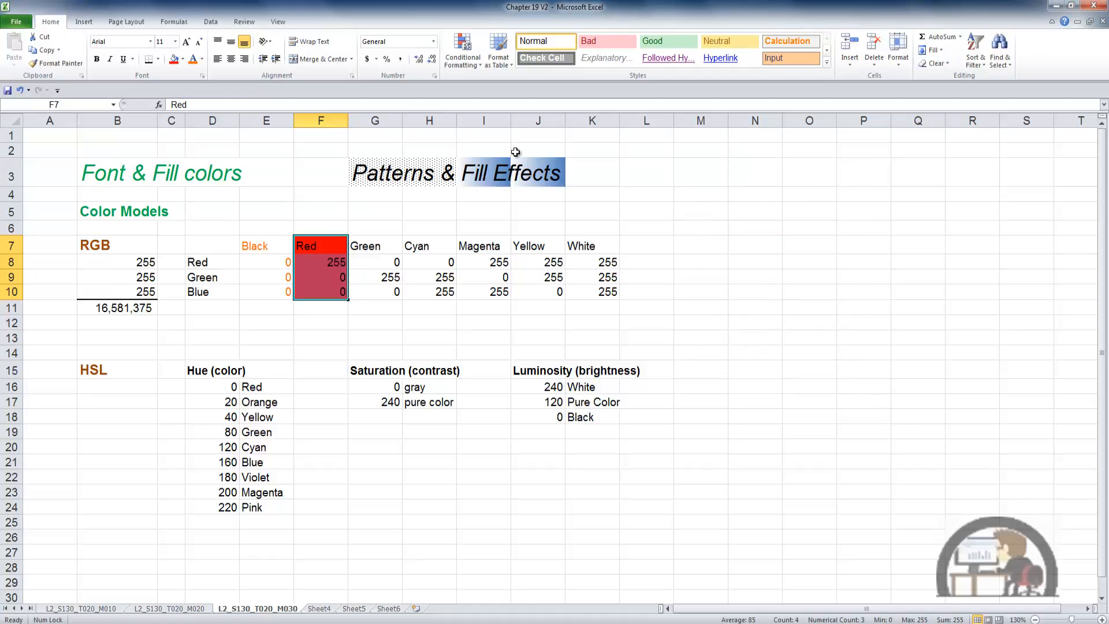
Examine the HSL color model in the custom font color options for the Red column, F7:F10.
{"action": "left_click", "coordinate": [202, 60]}
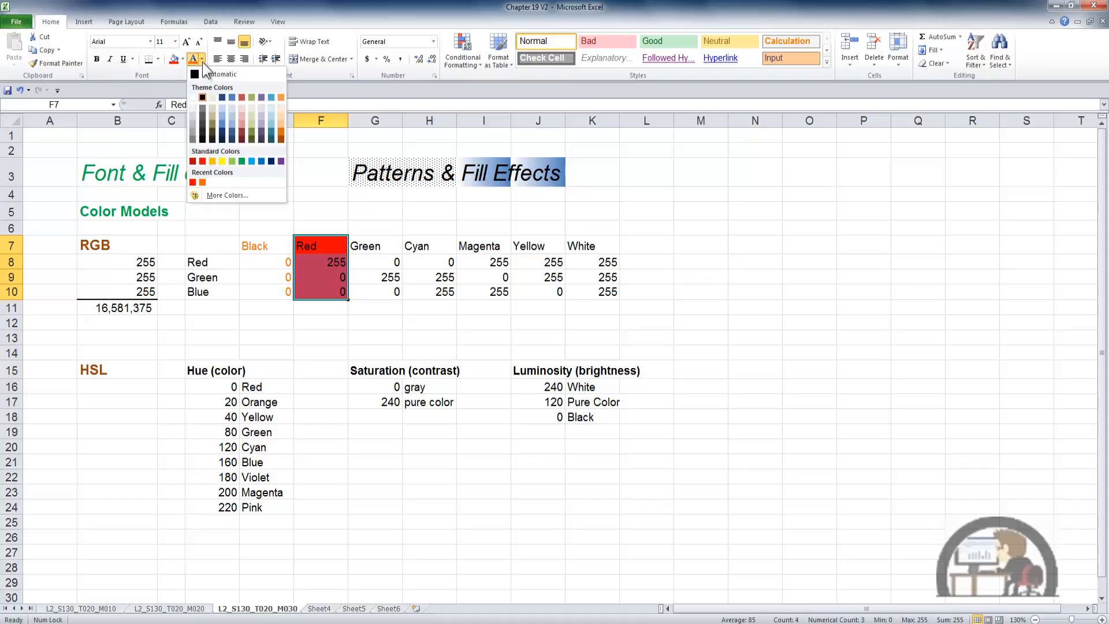
{"action": "left_click", "coordinate": [227, 193]}
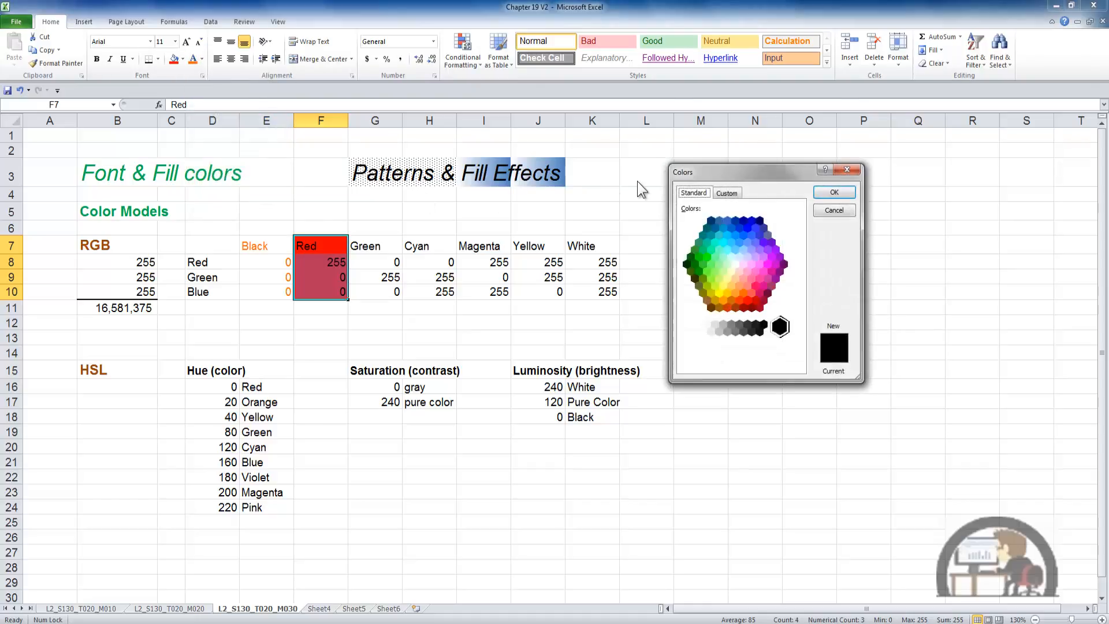
{"action": "left_click", "coordinate": [730, 192]}
{"action": "left_click", "coordinate": [767, 308]}
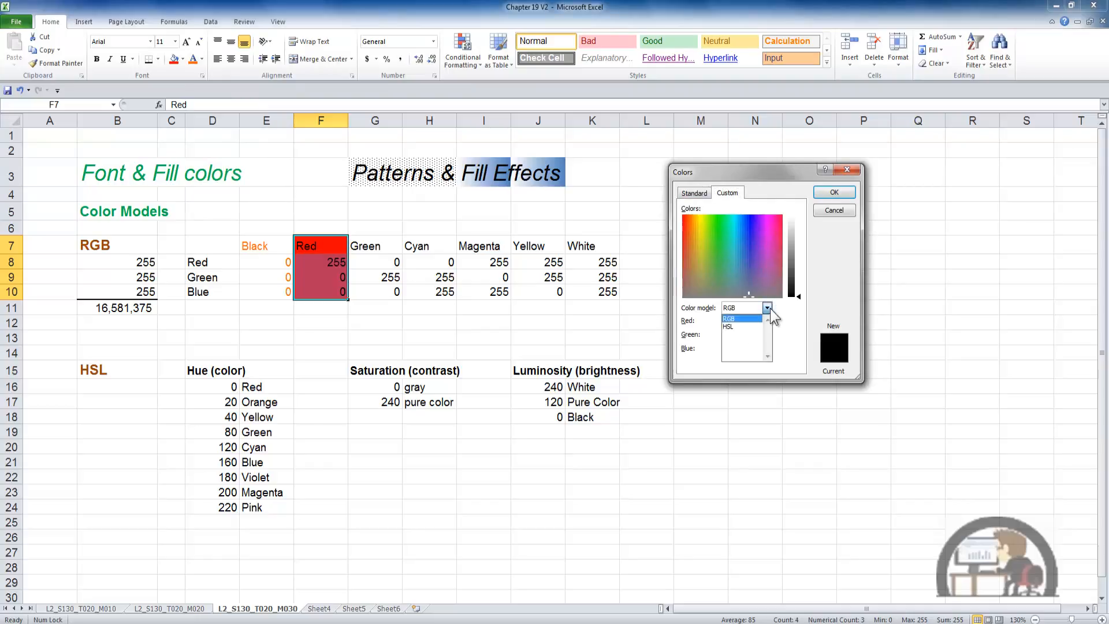
{"action": "left_click", "coordinate": [745, 326]}
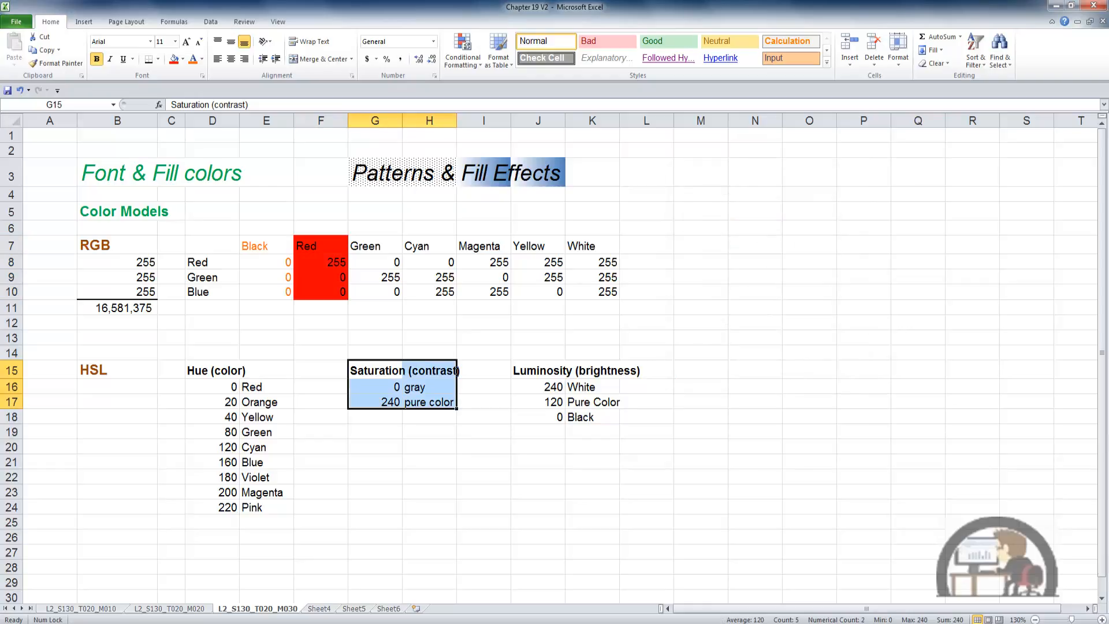
Apply the 6.25% Gray pattern fill with automatic pattern color to the Saturation block, G15:H17.
{"action": "left_click", "coordinate": [202, 75]}
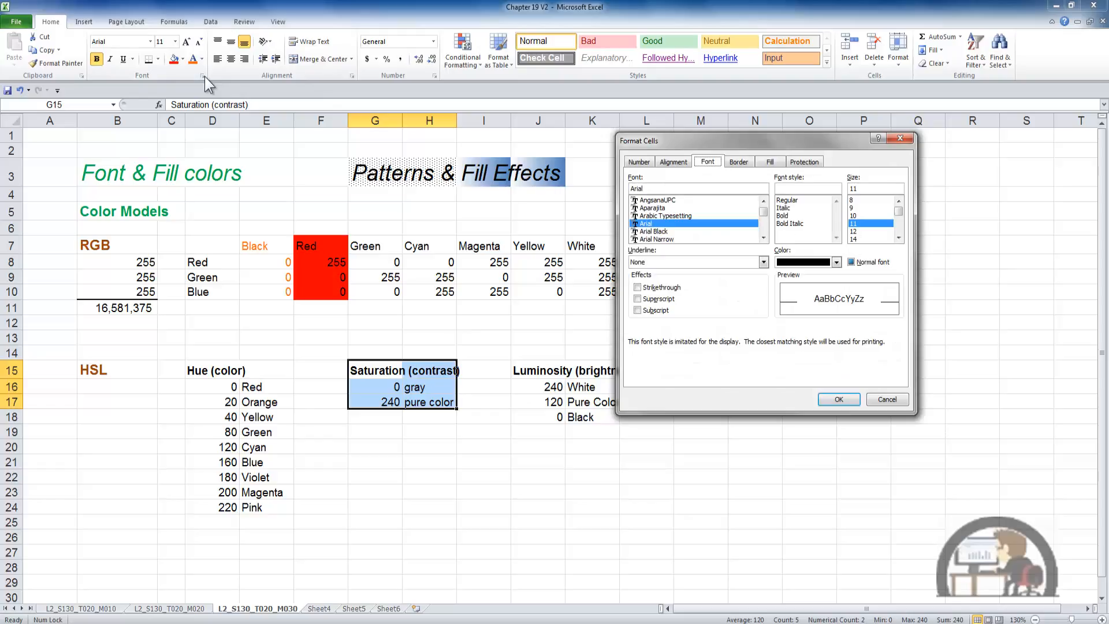
{"action": "left_click", "coordinate": [768, 162]}
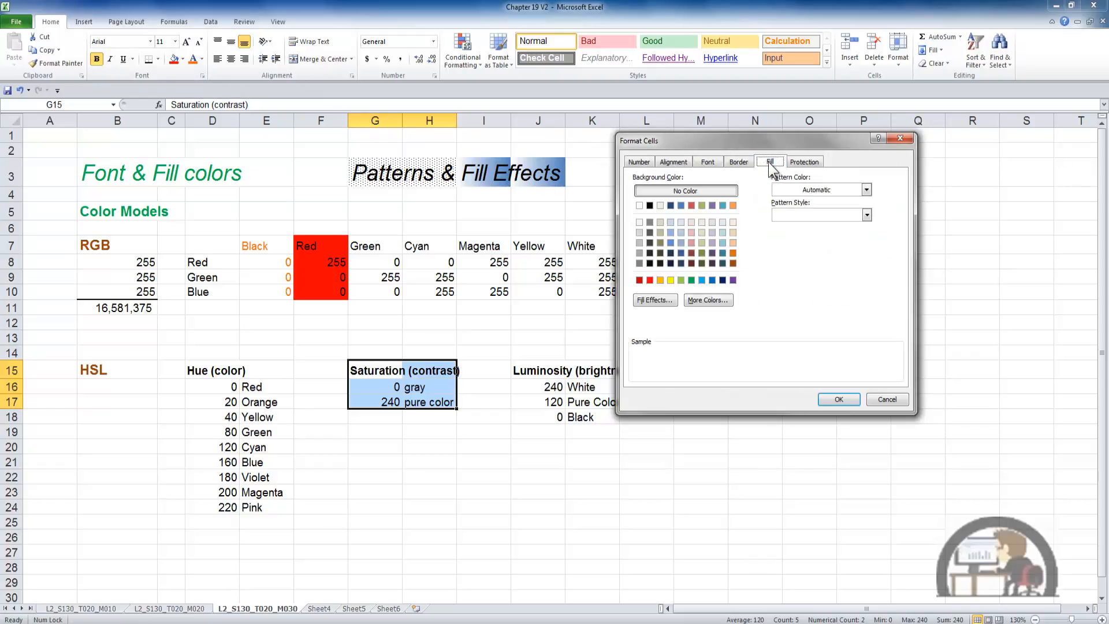
{"action": "left_click", "coordinate": [868, 217]}
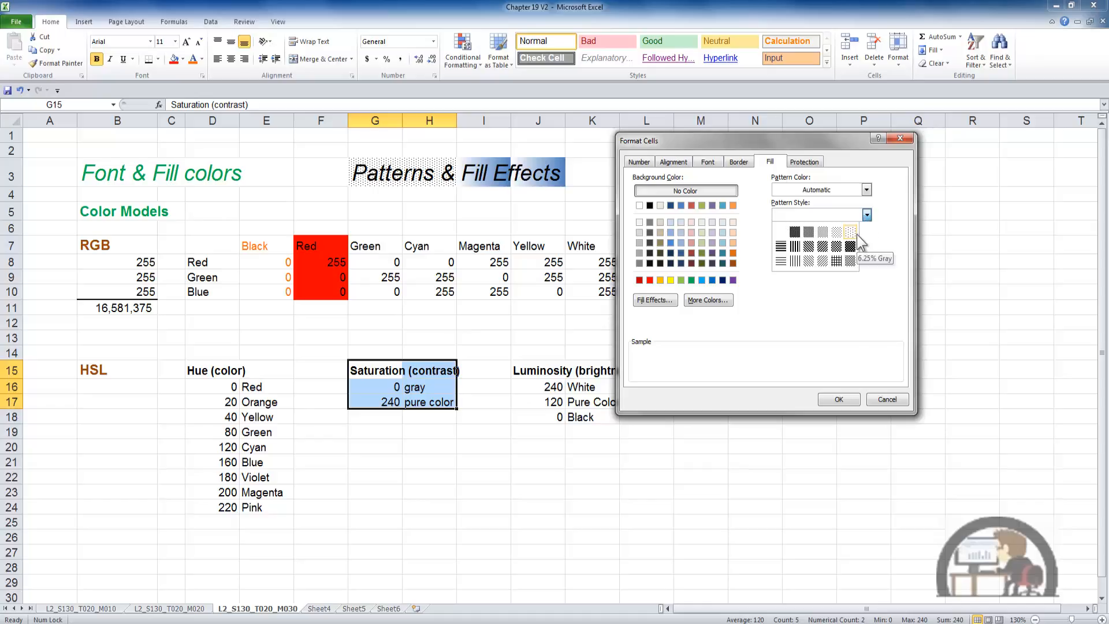
{"action": "left_click", "coordinate": [855, 232]}
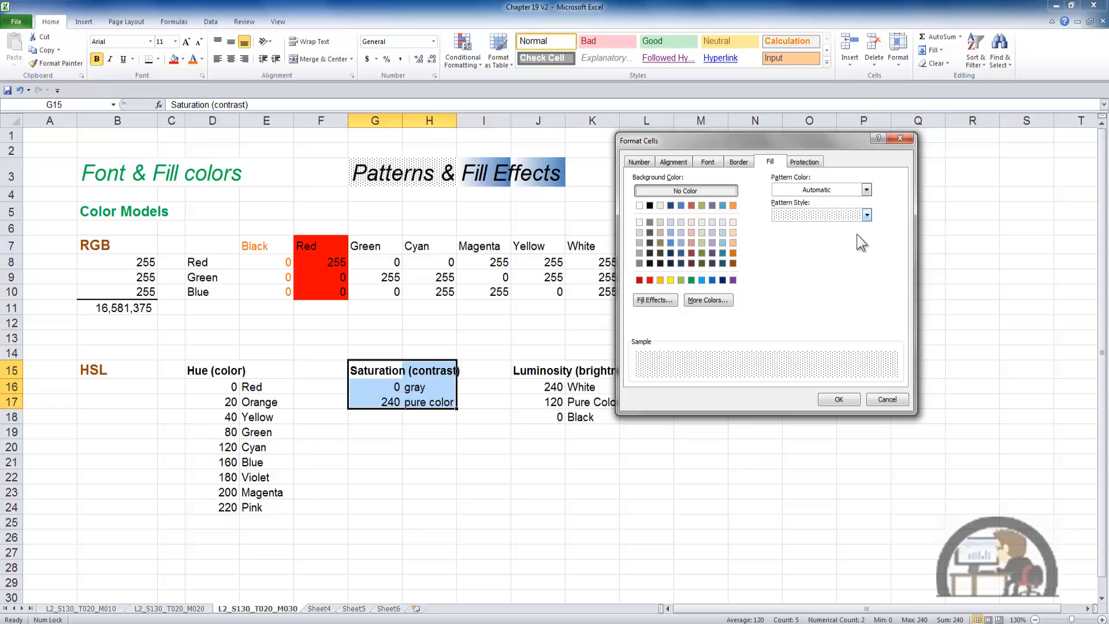
{"action": "left_click", "coordinate": [867, 189]}
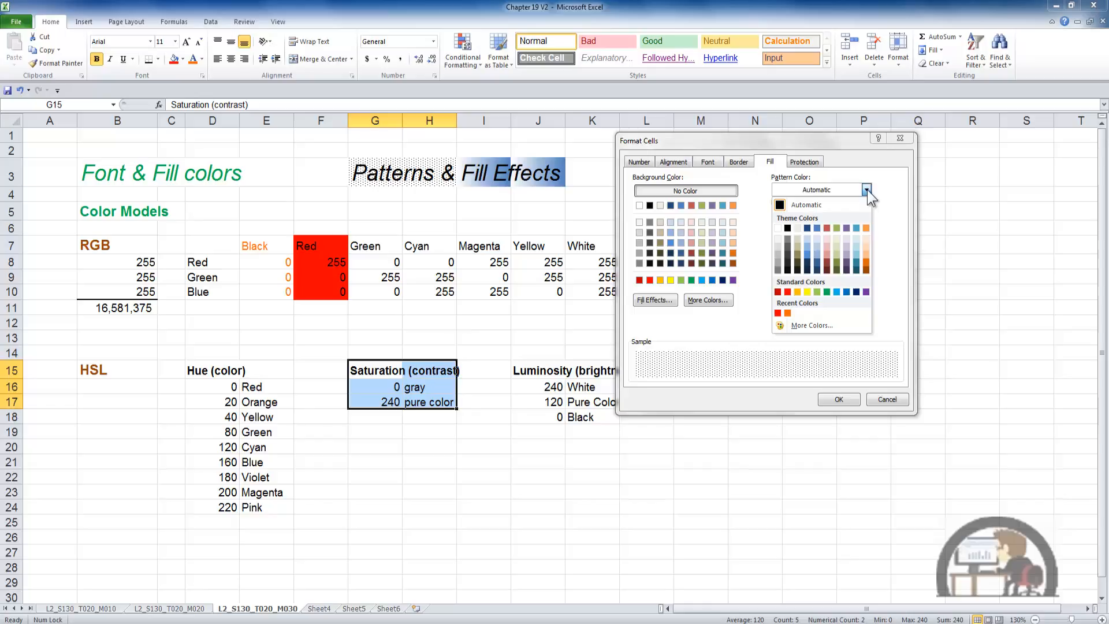
{"action": "left_click", "coordinate": [867, 189]}
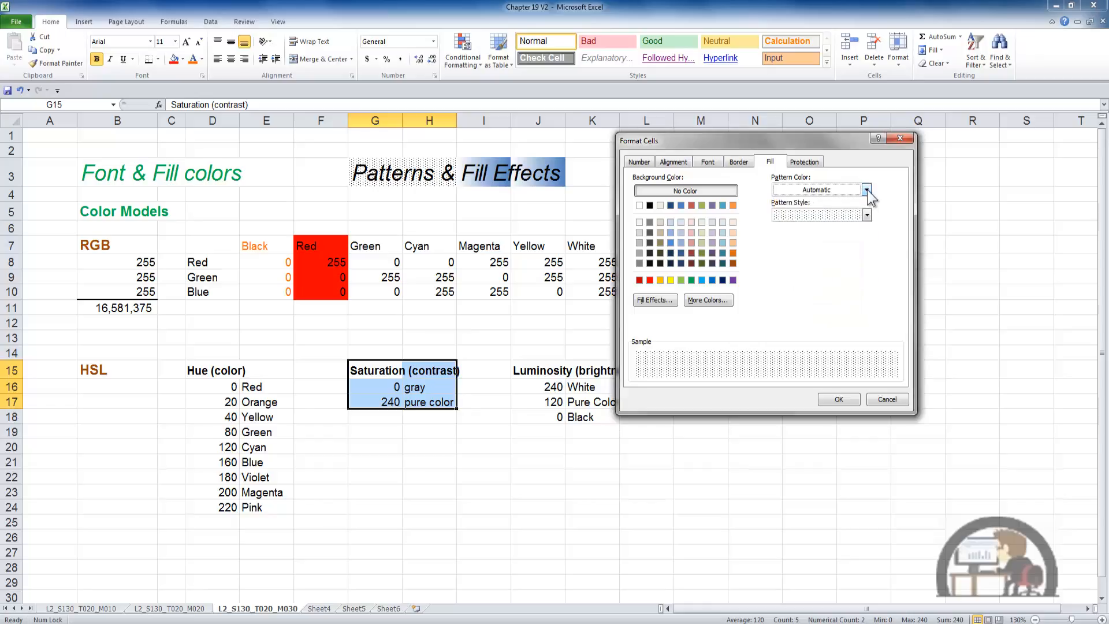
{"action": "left_click", "coordinate": [838, 399]}
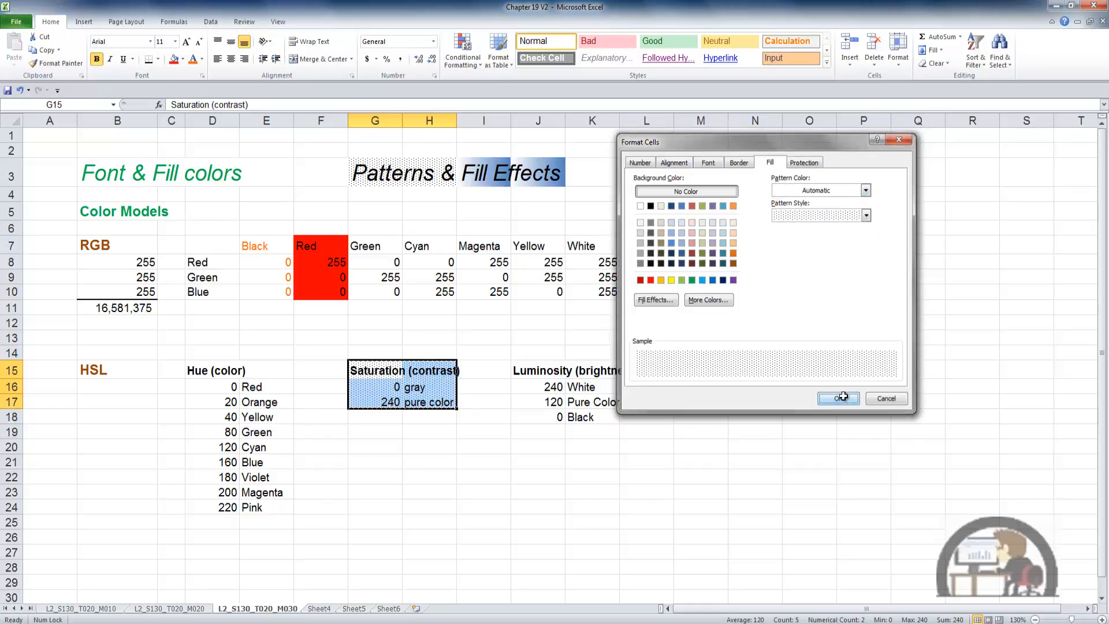
{"action": "left_click", "coordinate": [390, 448]}
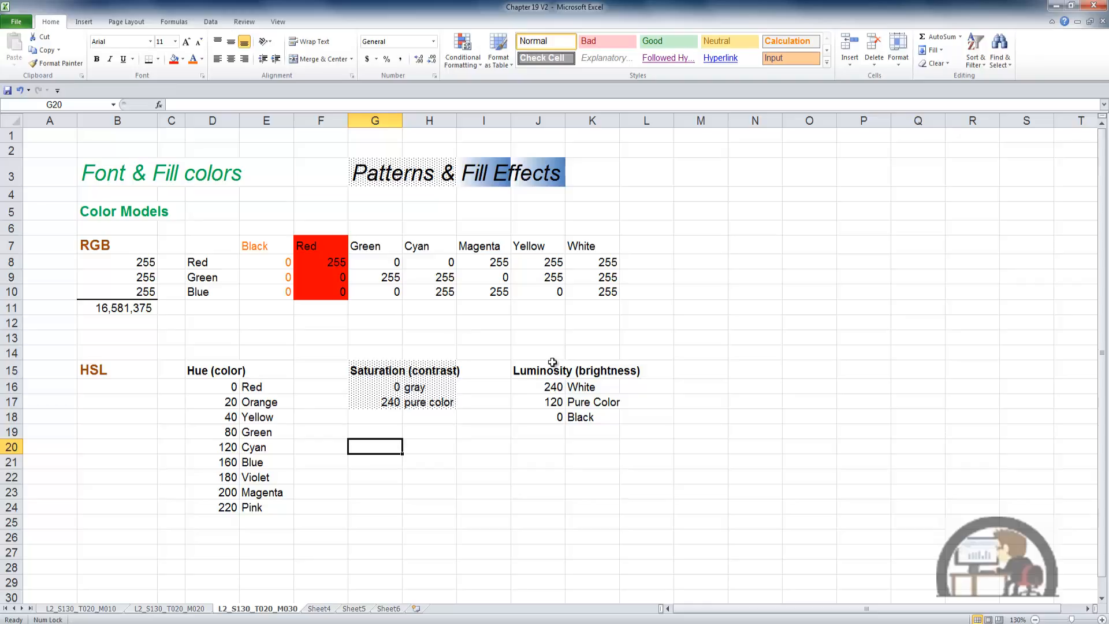
Set up a two-color gradient fill for the Luminosity block, J15:K18, with dark olive green as Color 2.
{"action": "left_click_drag", "start_coordinate": [553, 369], "coordinate": [601, 416]}
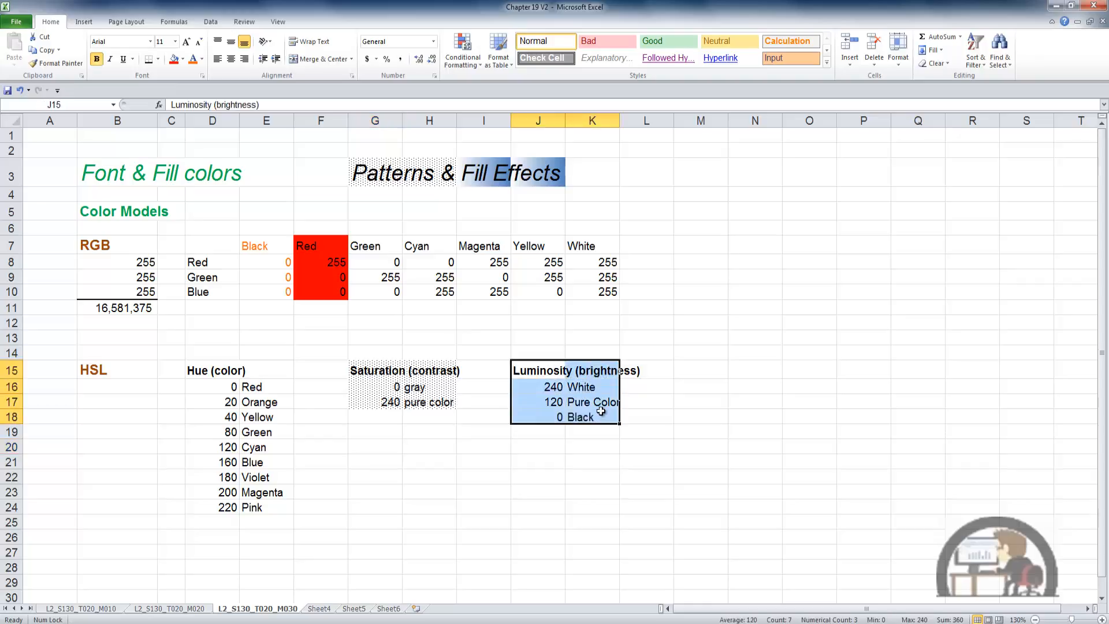
{"action": "left_click", "coordinate": [201, 77]}
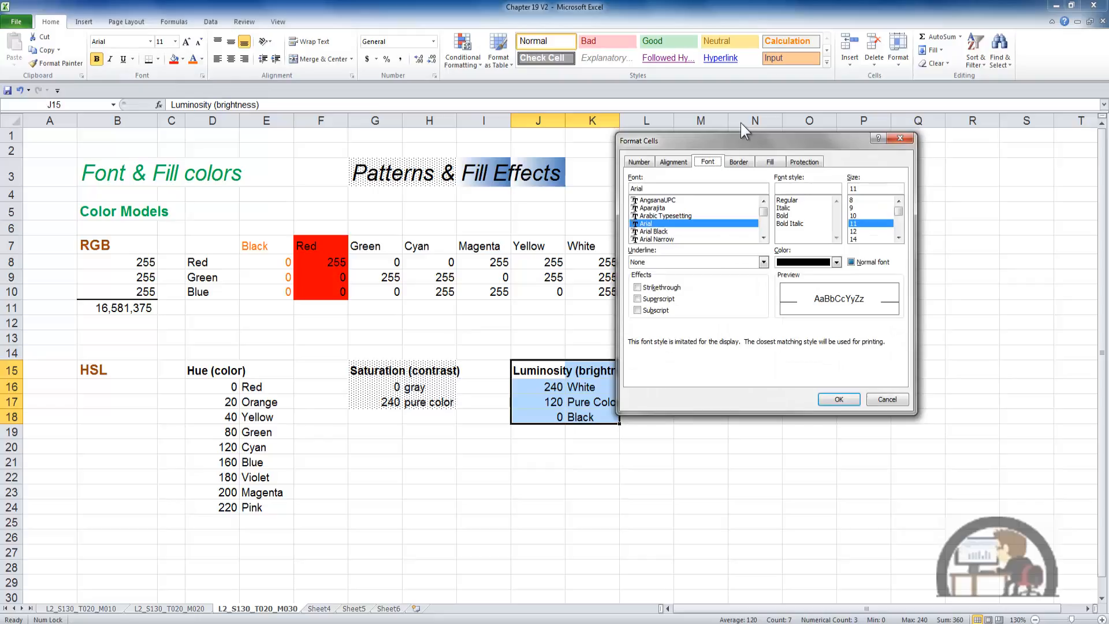
{"action": "left_click", "coordinate": [770, 161]}
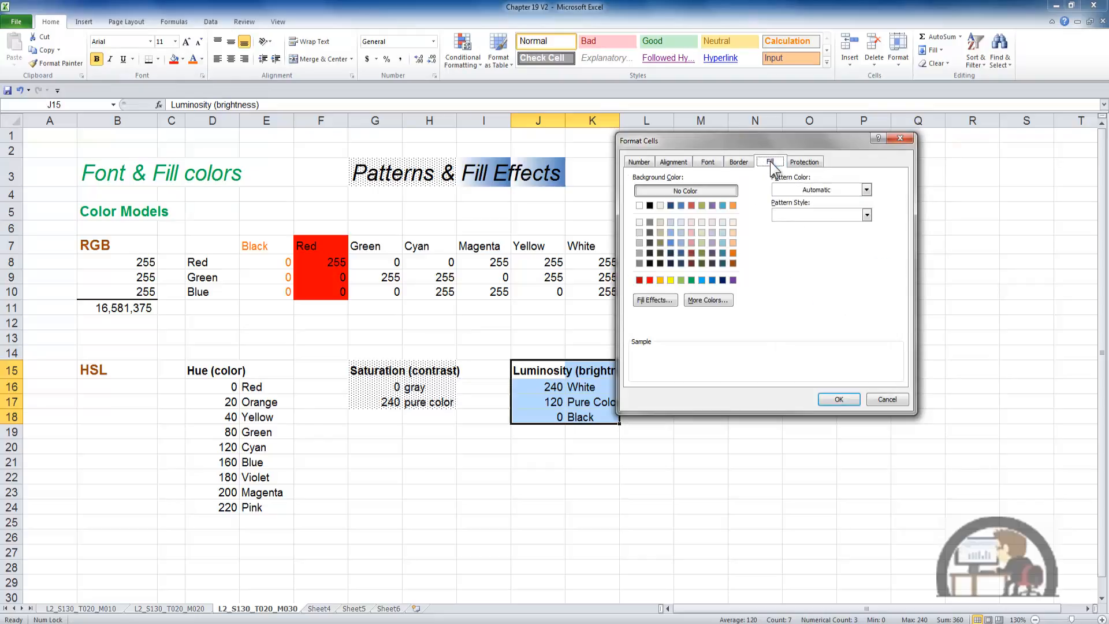
{"action": "left_click", "coordinate": [653, 299]}
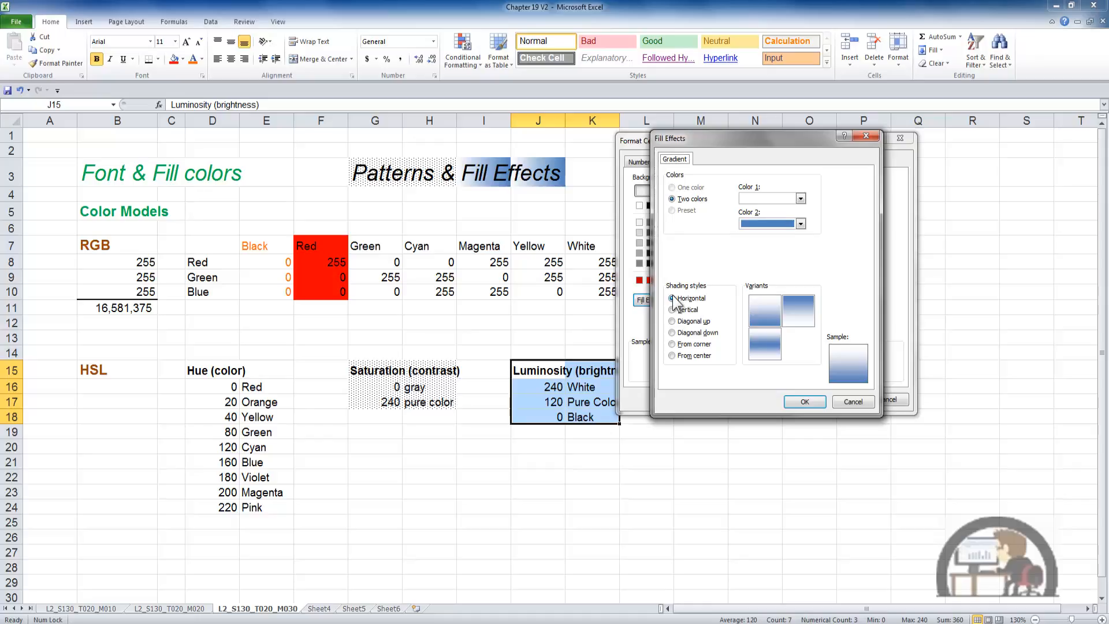
{"action": "left_click", "coordinate": [800, 224]}
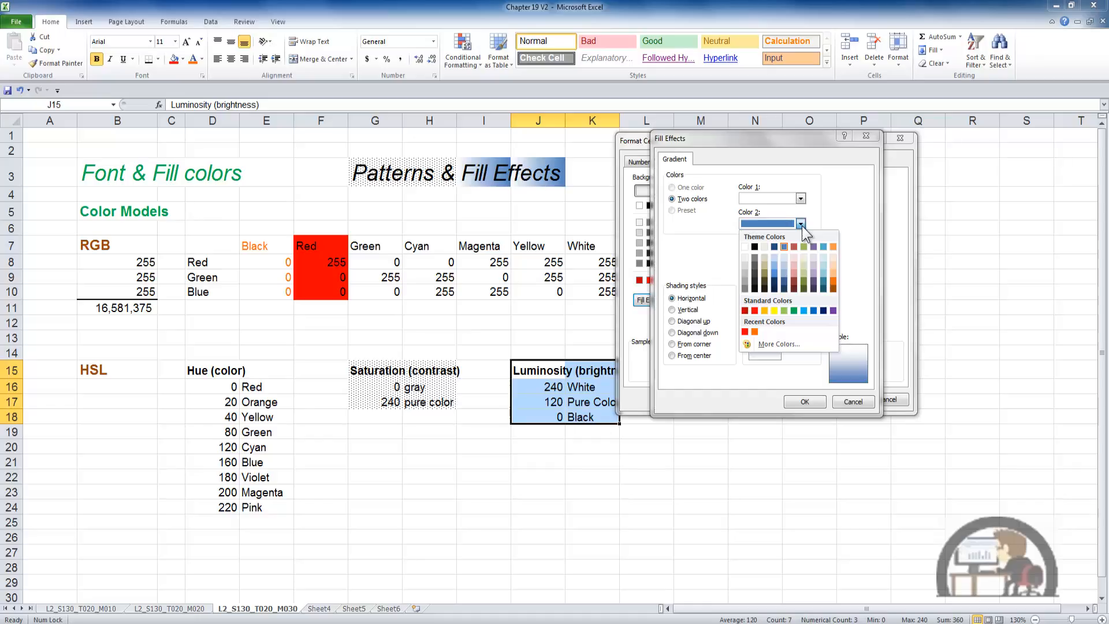
{"action": "left_click", "coordinate": [804, 280]}
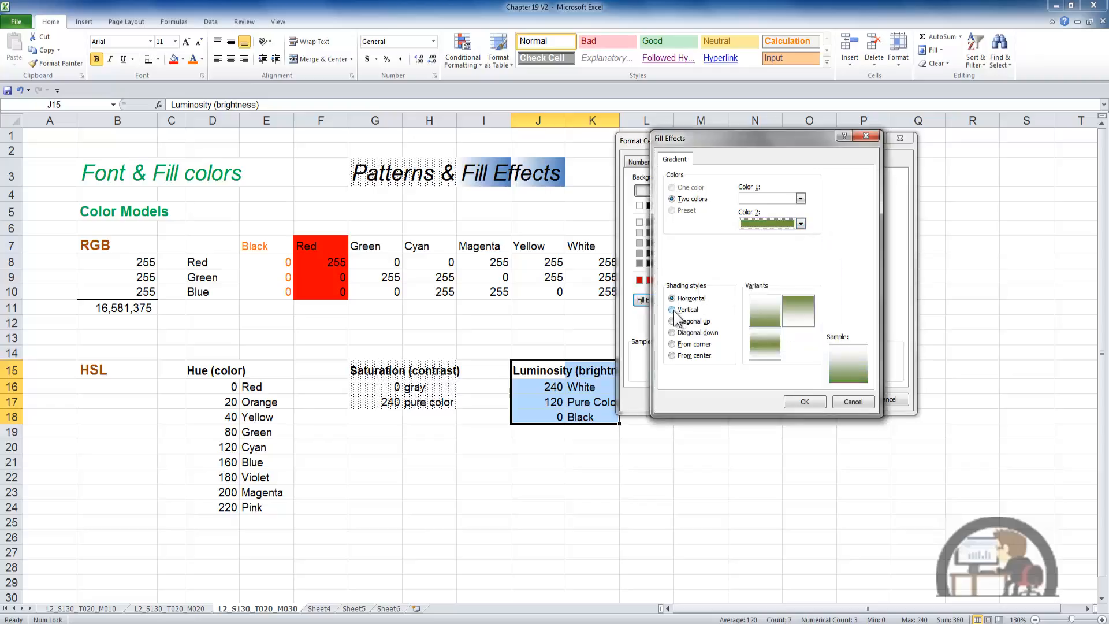
Try the vertical, diagonal, corner and center shading styles for the gradient, and return to Horizontal.
{"action": "left_click", "coordinate": [673, 311]}
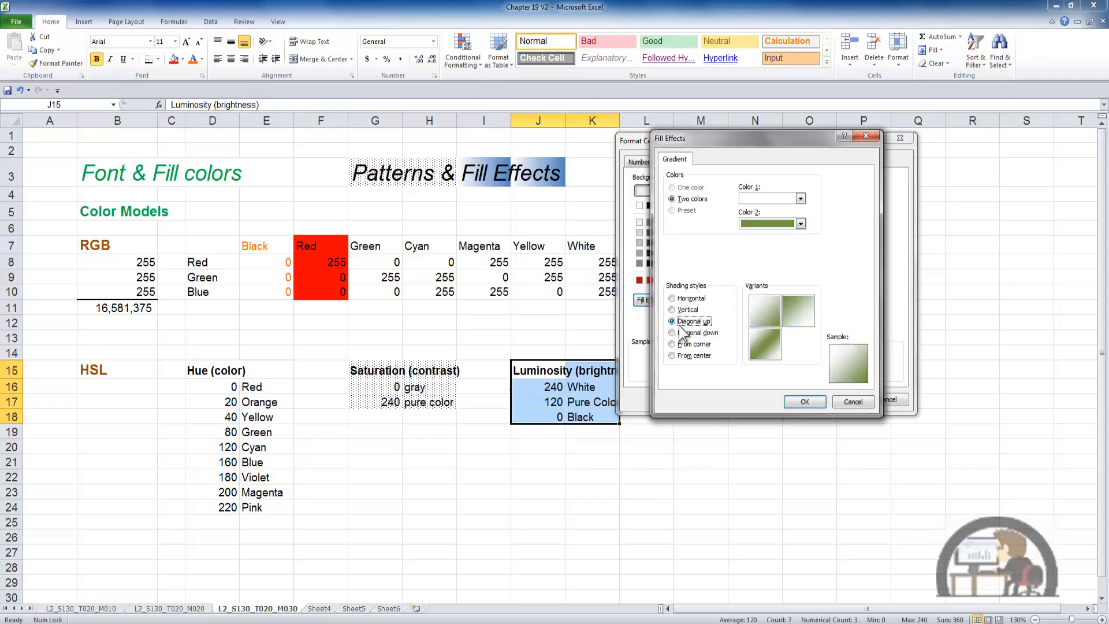
{"action": "left_click", "coordinate": [673, 333]}
{"action": "left_click", "coordinate": [671, 345]}
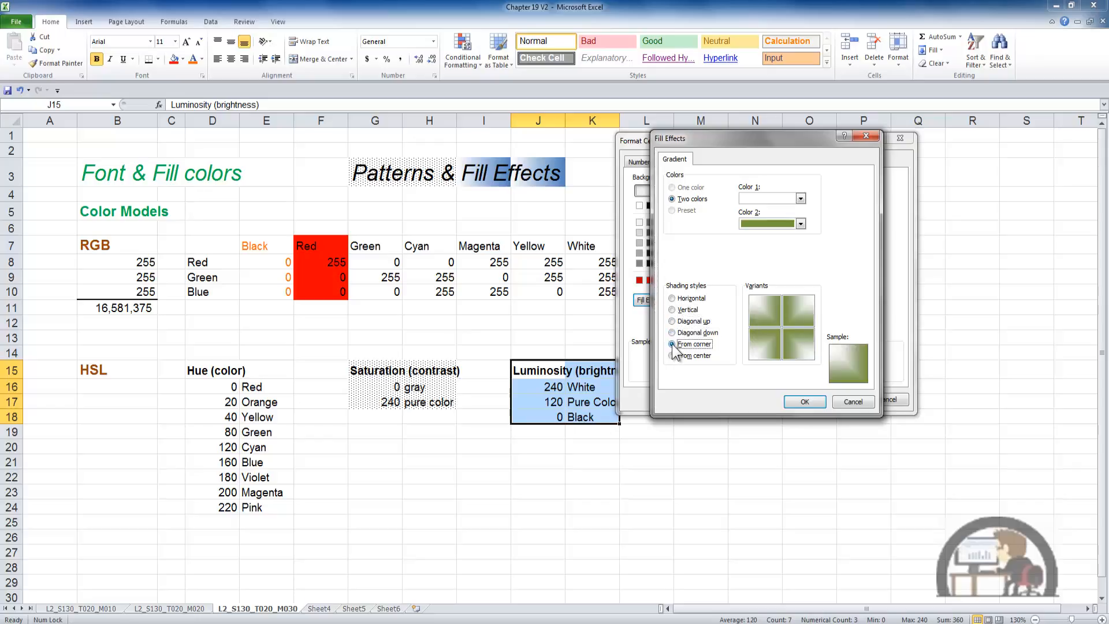
{"action": "left_click", "coordinate": [671, 355]}
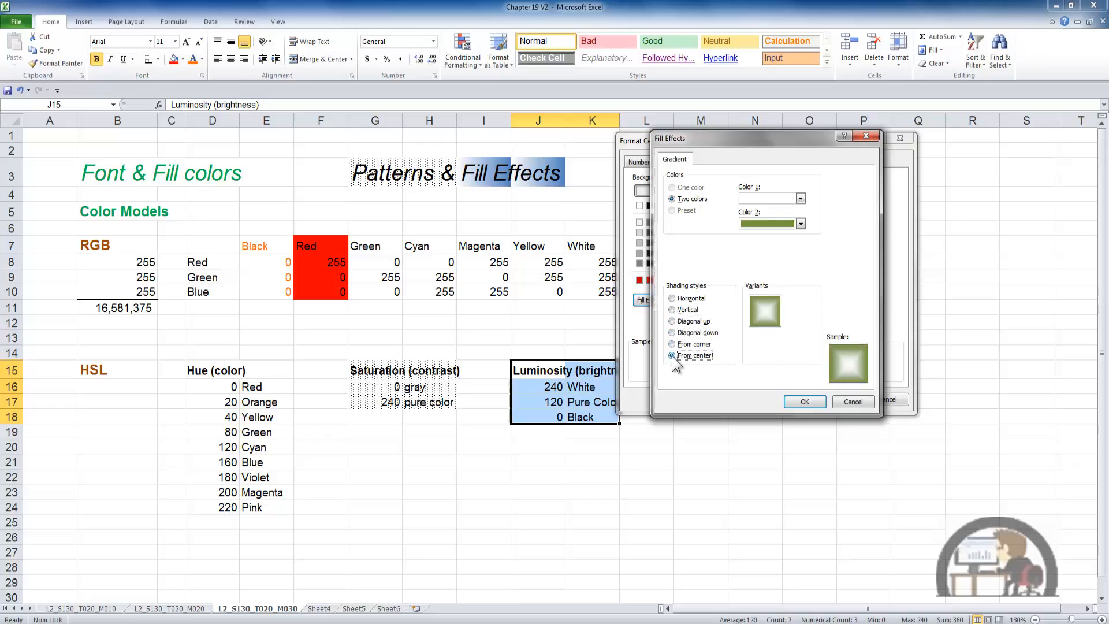
{"action": "left_click", "coordinate": [673, 298]}
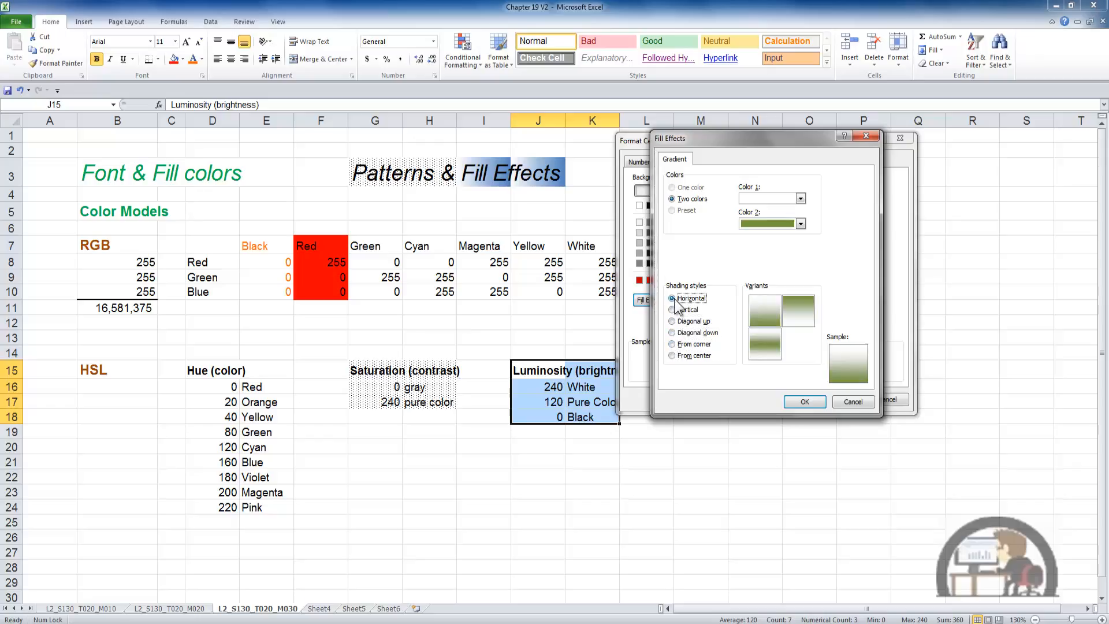
Apply the horizontal green gradient fill to the Luminosity block, J15:K18, and deselect the block.
{"action": "left_click", "coordinate": [804, 402]}
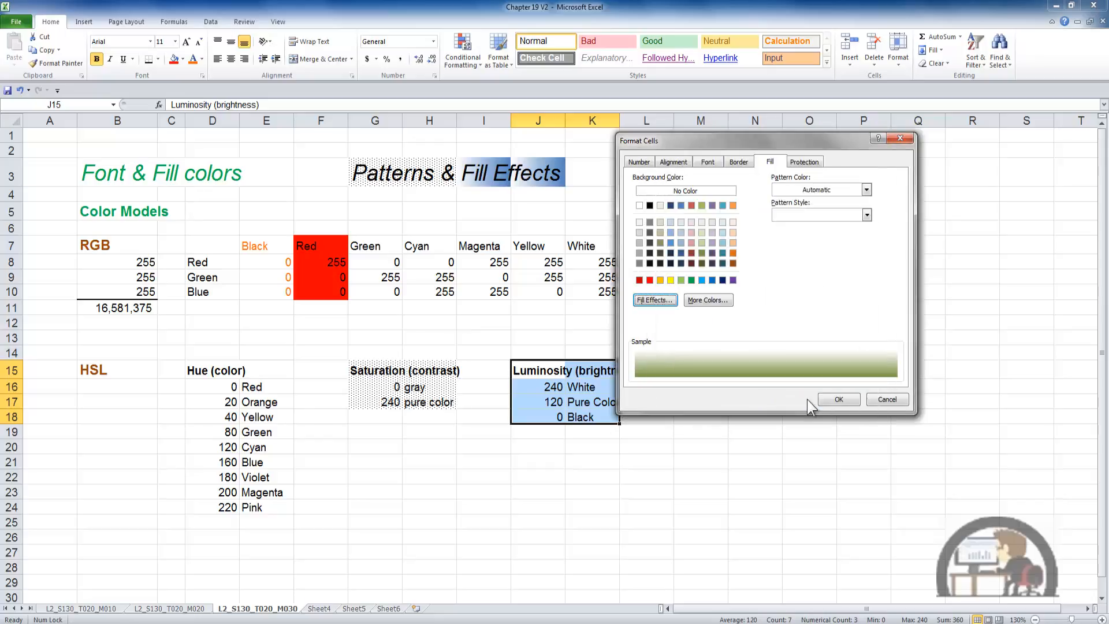
{"action": "left_click", "coordinate": [838, 400]}
{"action": "left_click", "coordinate": [500, 471]}
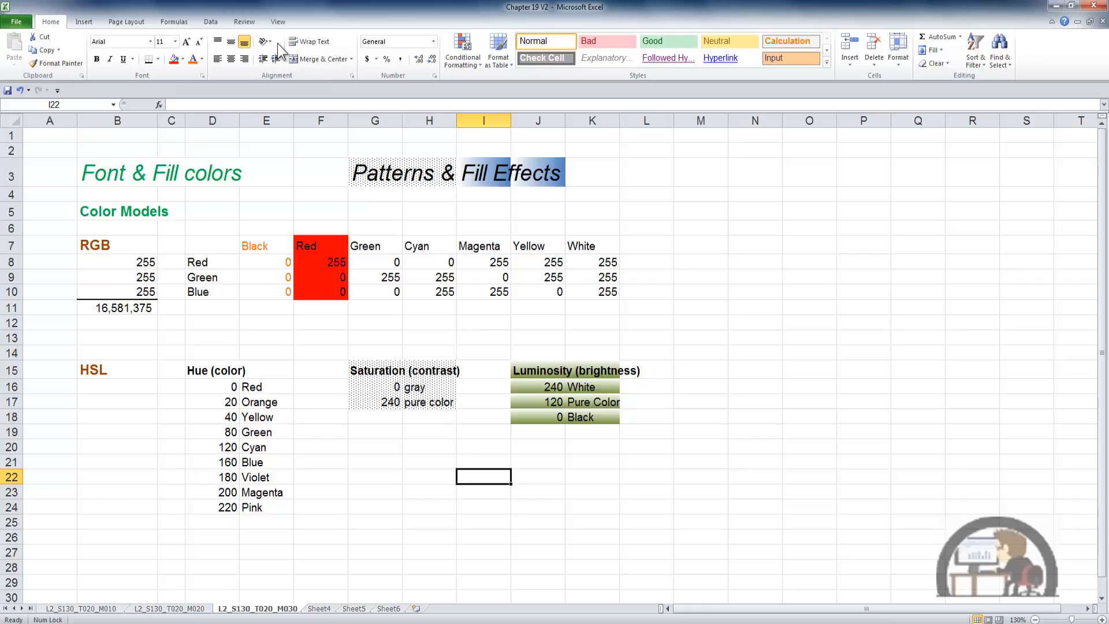
Hide the gridlines on the worksheet.
{"action": "left_click", "coordinate": [280, 22]}
{"action": "left_click", "coordinate": [153, 58]}
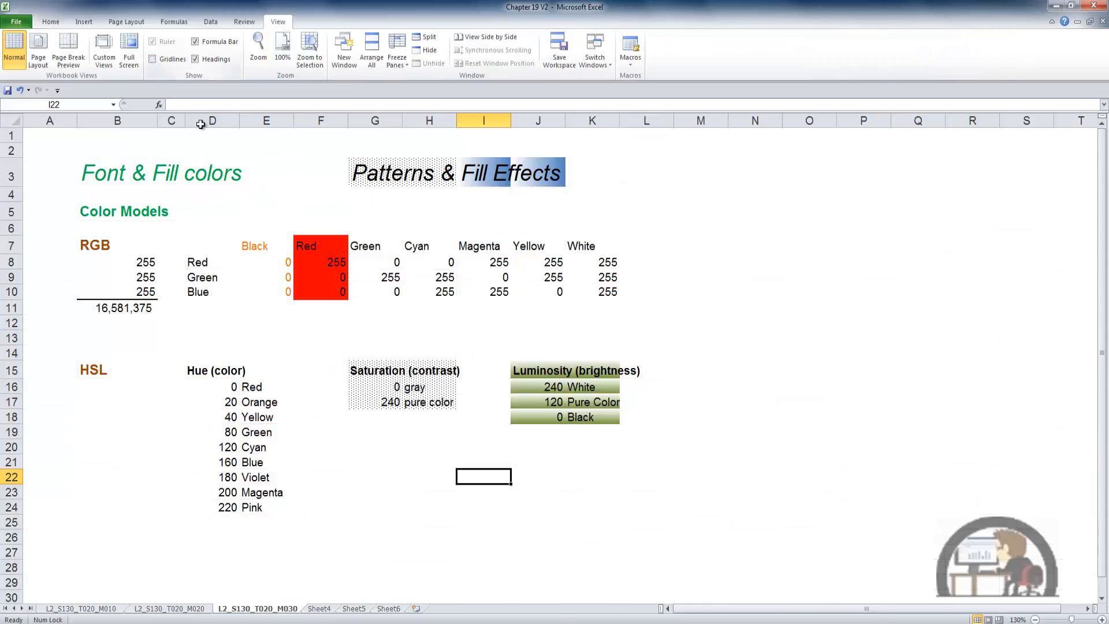